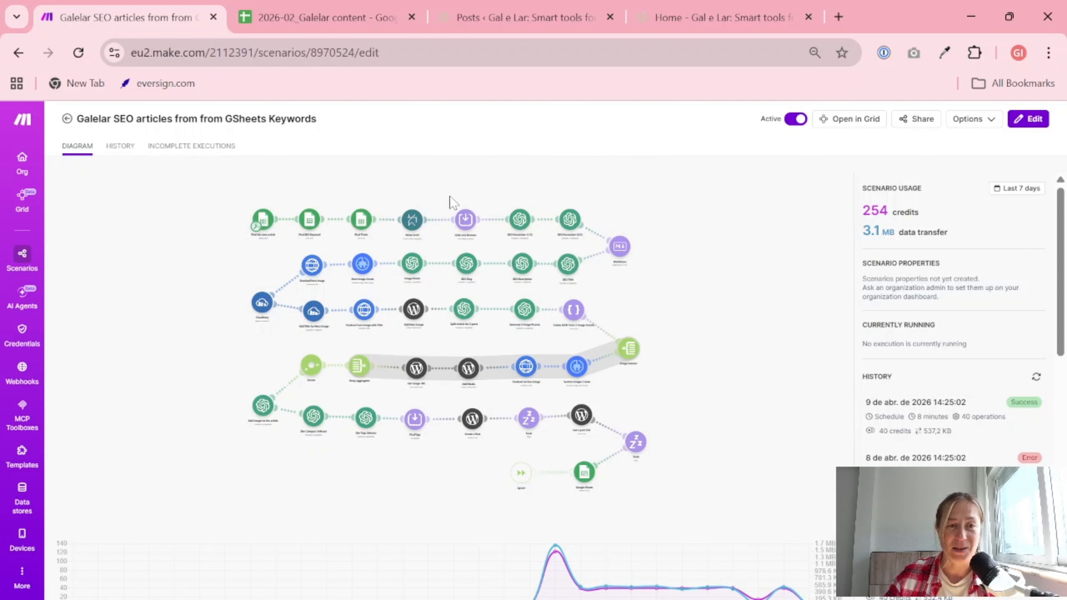
# - Open the Galelar SEO articles scenario diagram, switch to the 2026-02_Galelar content spreadsheet and review its keyword list
pyautogui.click(222, 225)
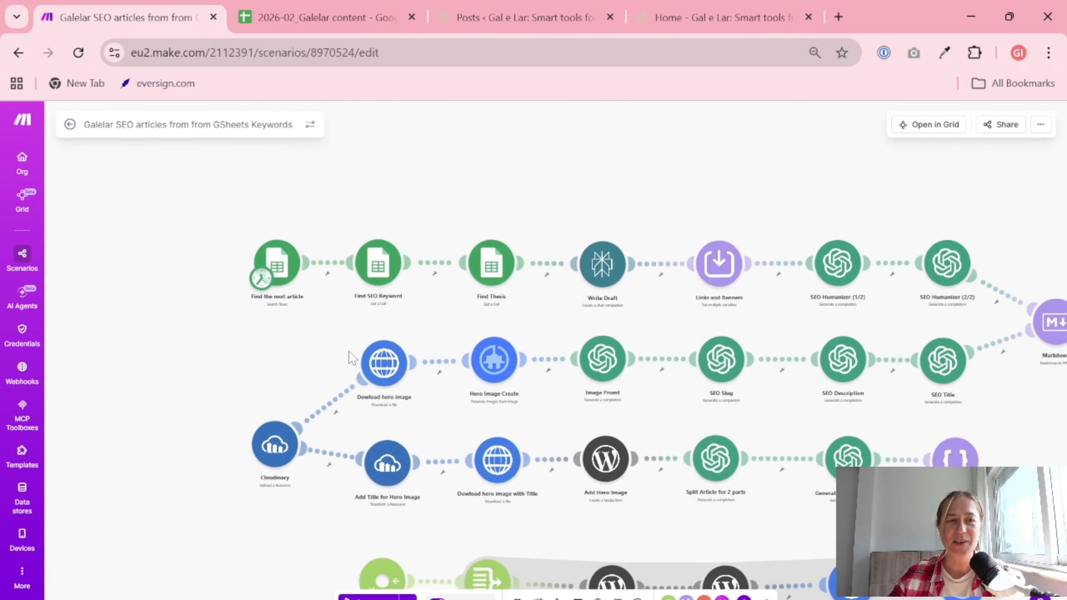
pyautogui.click(365, 4)
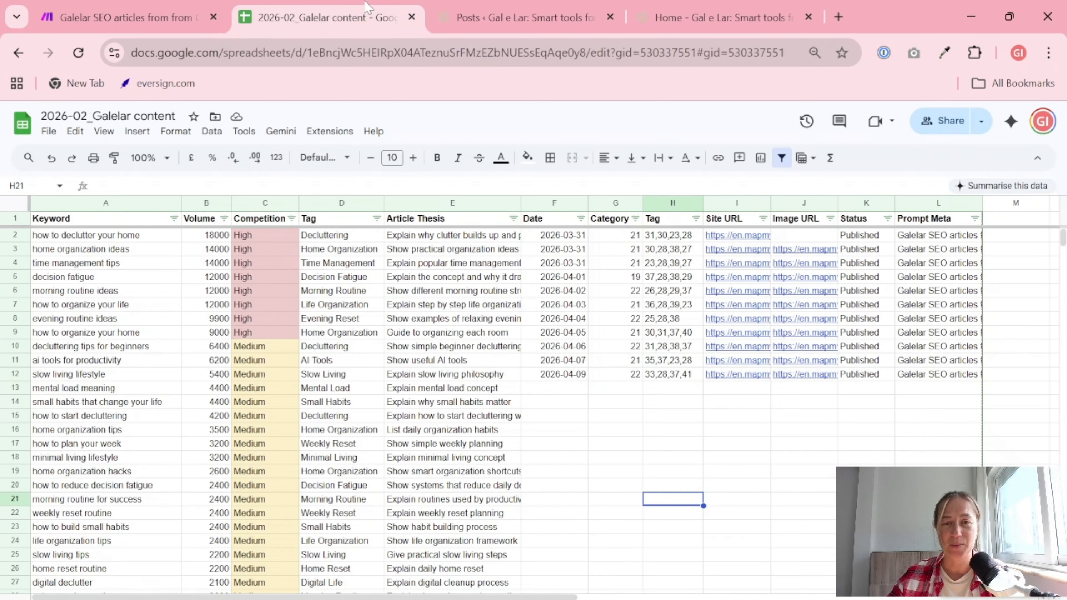
pyautogui.moveTo(125, 240); pyautogui.dragTo(122, 456)
pyautogui.click(546, 442)
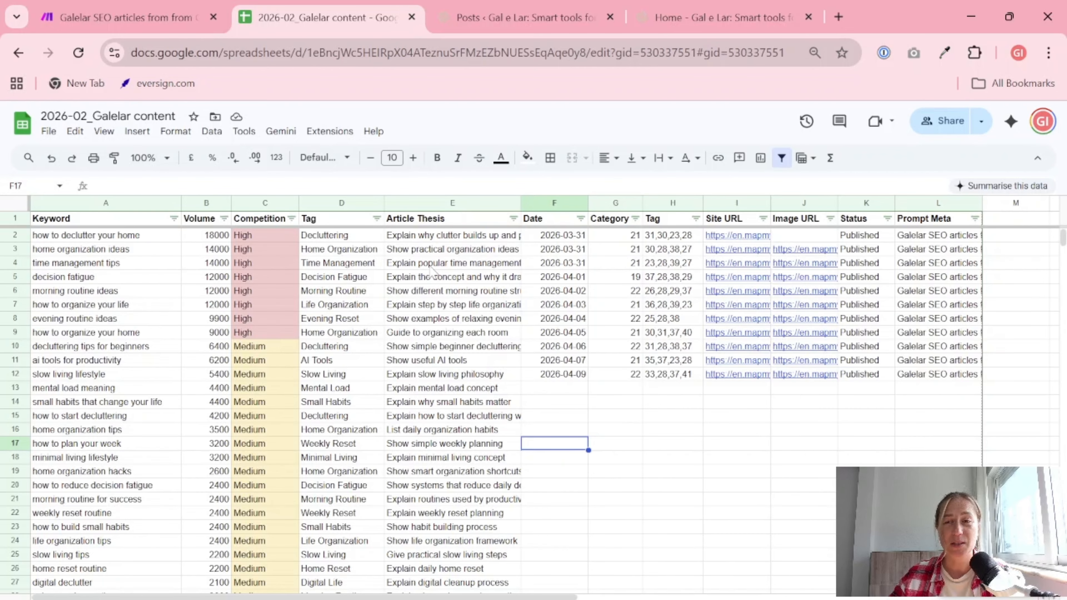
# - Copy the header cells from Keyword to Prompt Meta into row 1 of the 2026-02_Galelar content Tutorial spreadsheet
pyautogui.moveTo(63, 218); pyautogui.dragTo(950, 211)
pyautogui.hotkey('ctrl', 'c')
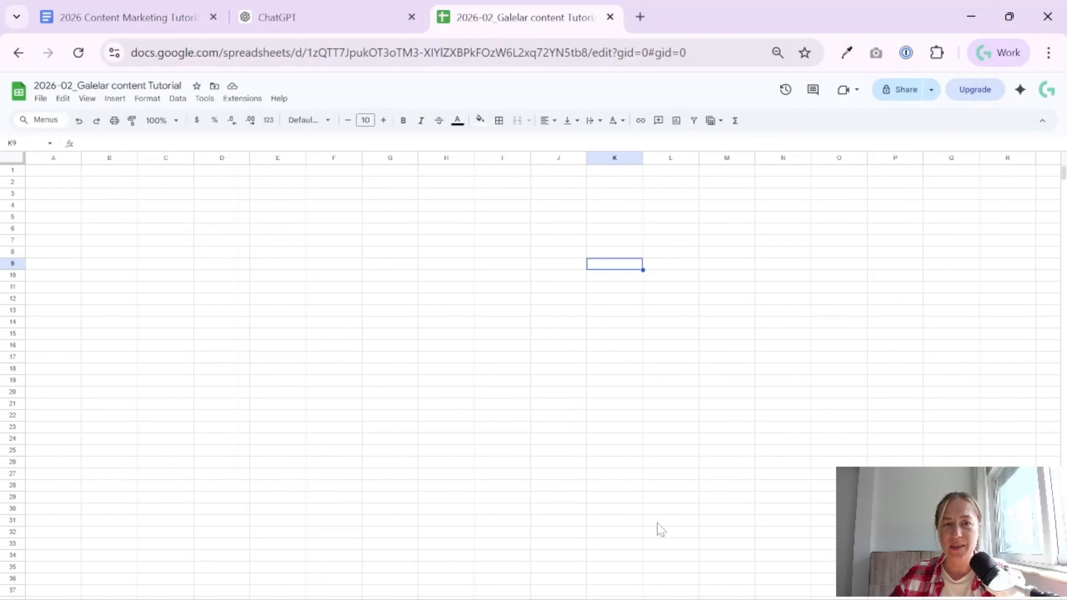
pyautogui.click(404, 311)
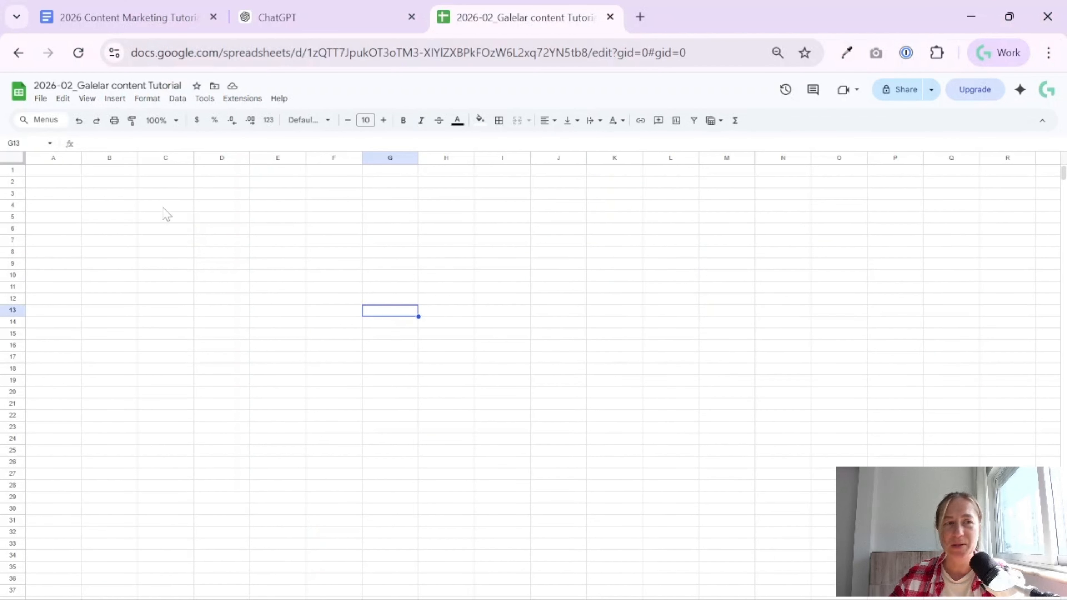
pyautogui.click(58, 175)
pyautogui.hotkey('ctrl', 'v')
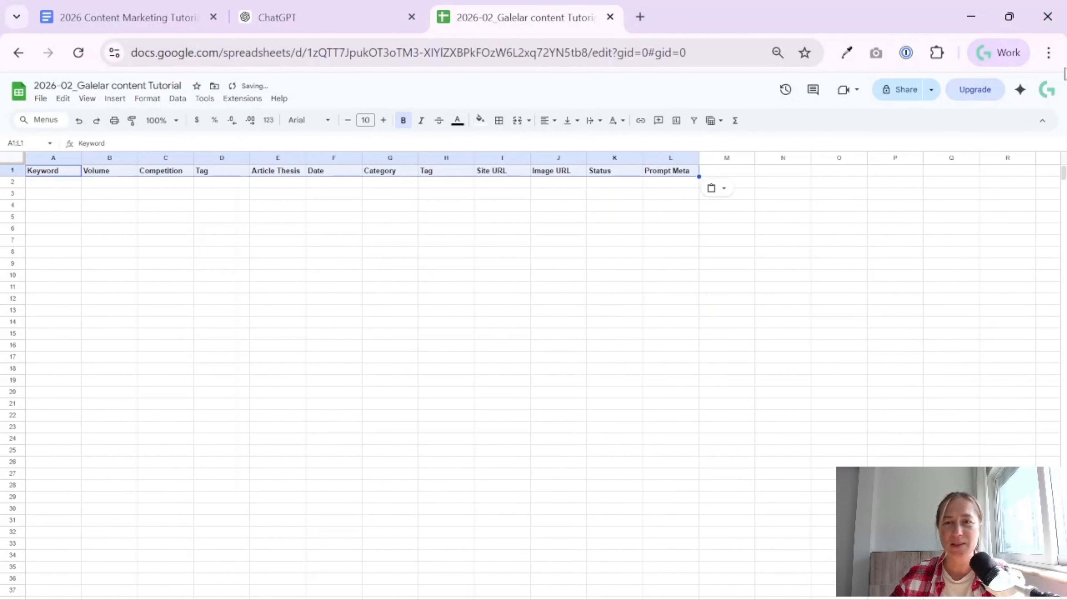
pyautogui.click(596, 258)
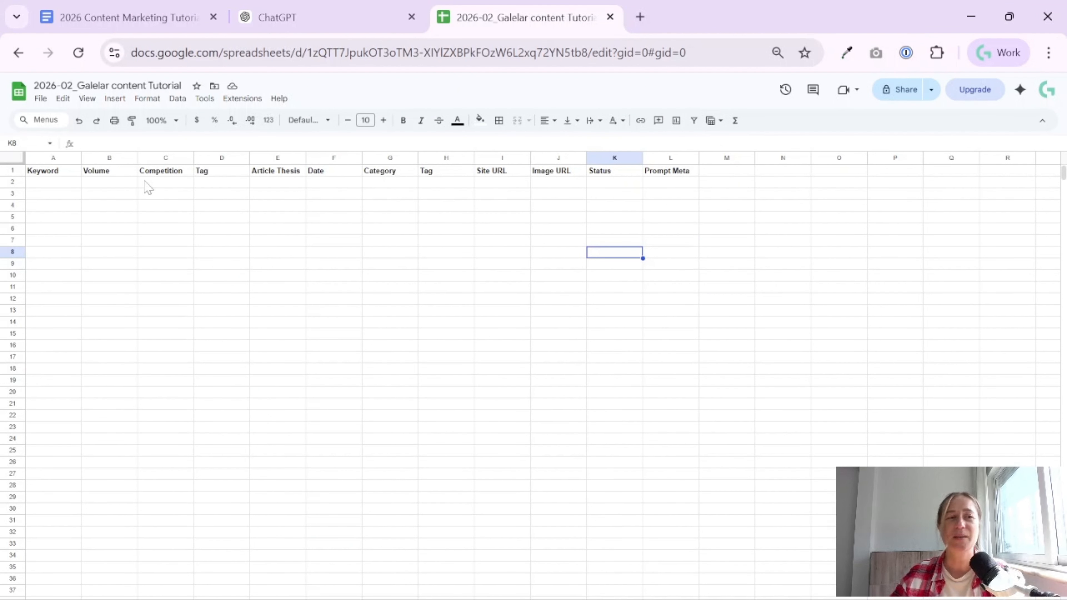
# - Freeze the first row of the sheet so the column headers stay fixed
pyautogui.click(12, 171)
pyautogui.click(115, 98)
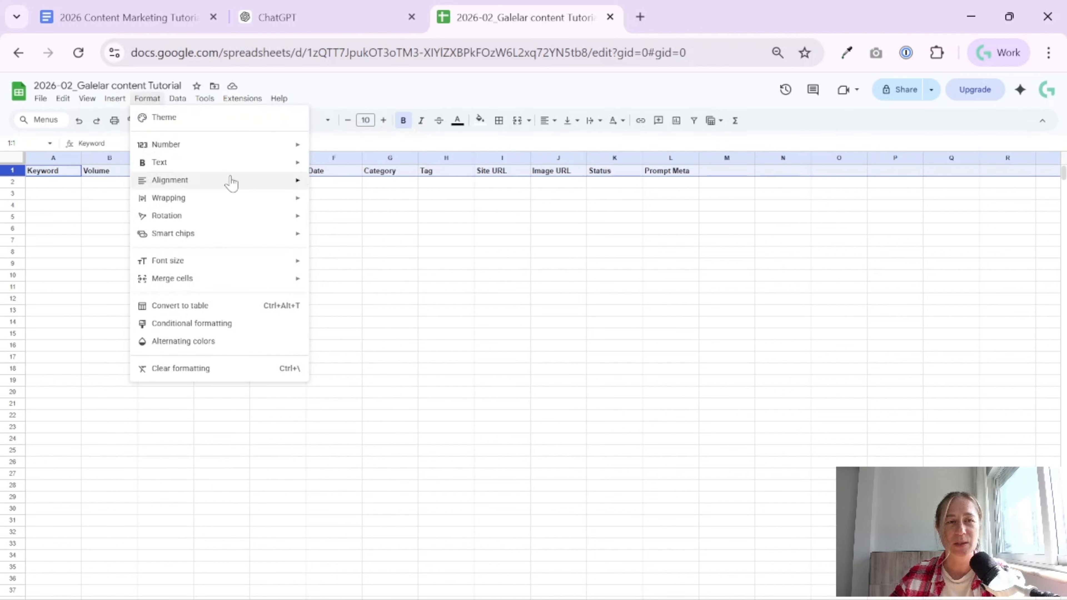
pyautogui.moveTo(87, 99)
pyautogui.moveTo(137, 136)
pyautogui.click(273, 157)
pyautogui.click(346, 254)
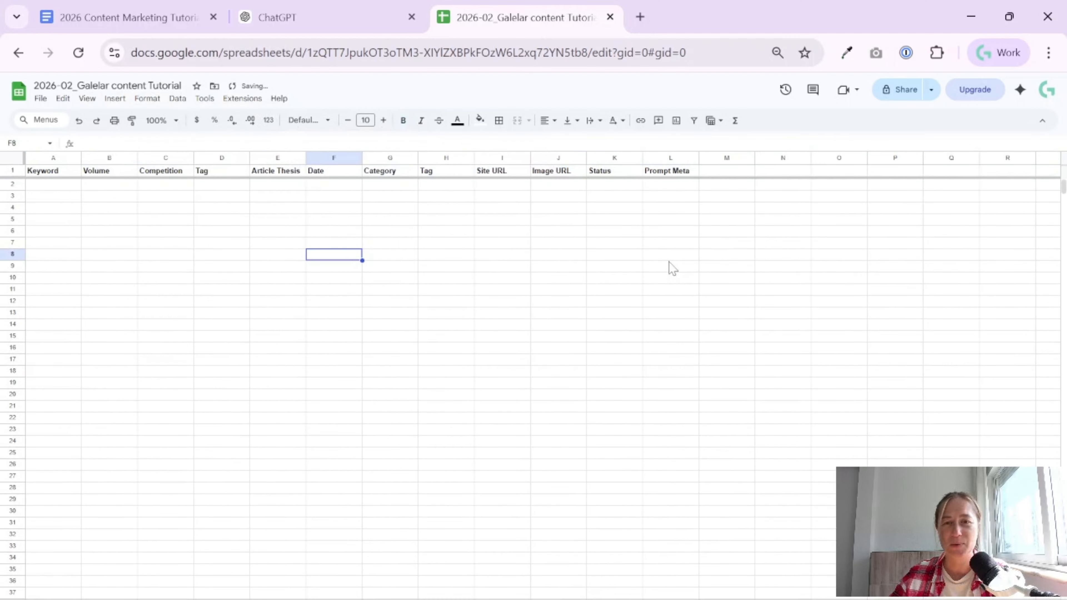
# - Add a filter to the header cells from Keyword to Prompt Meta
pyautogui.moveTo(42, 170); pyautogui.dragTo(689, 173)
pyautogui.click(694, 121)
pyautogui.click(458, 267)
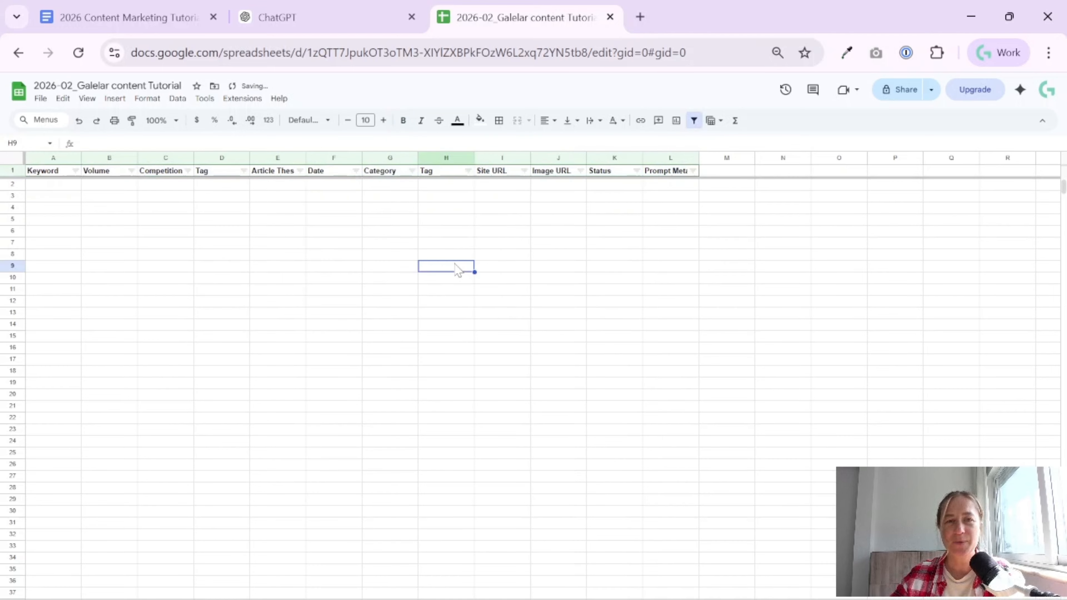
pyautogui.click(61, 187)
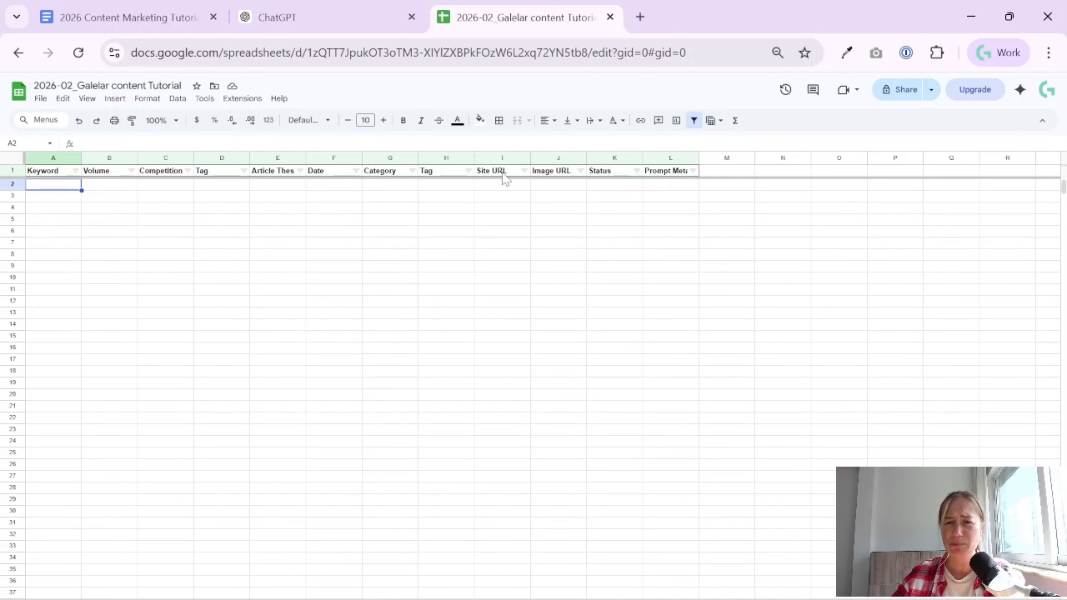
# - Switch to ChatGPT, sign in with the offered Google account and submit the age confirmation form
pyautogui.click(341, 16)
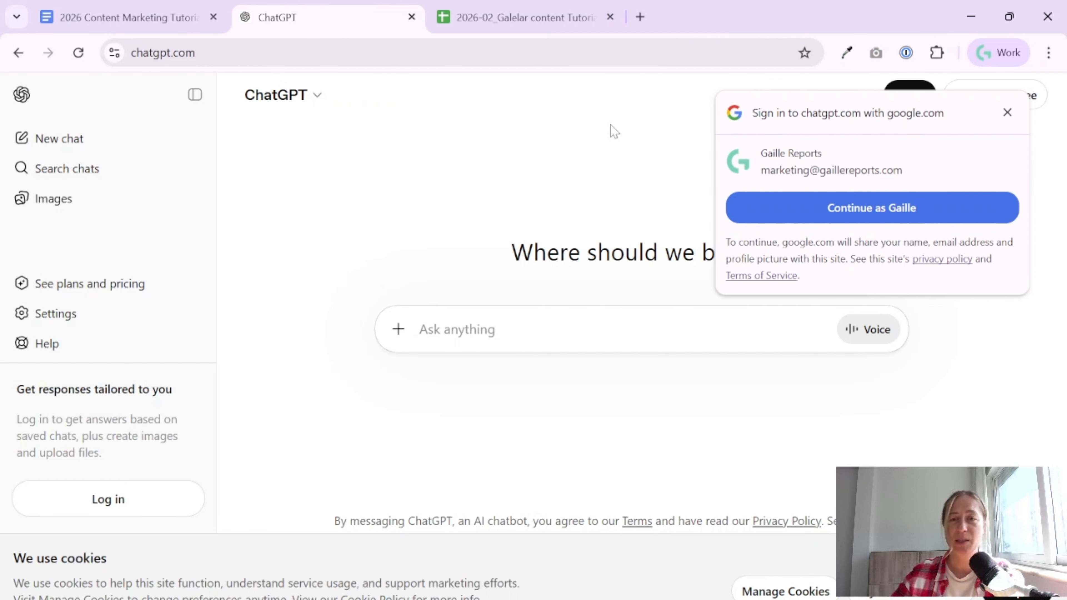
pyautogui.click(866, 219)
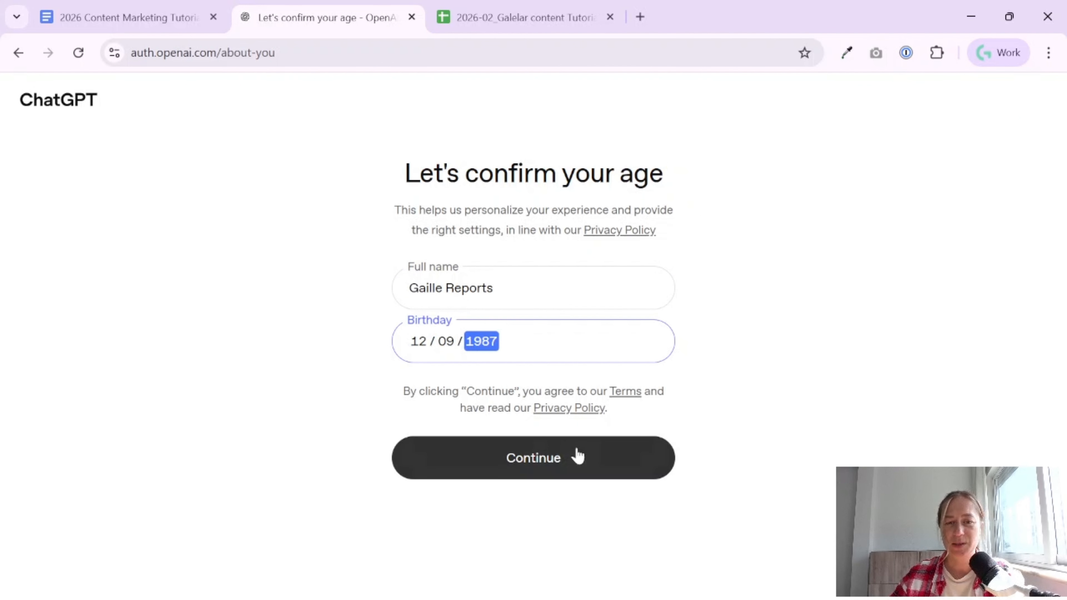
pyautogui.click(577, 456)
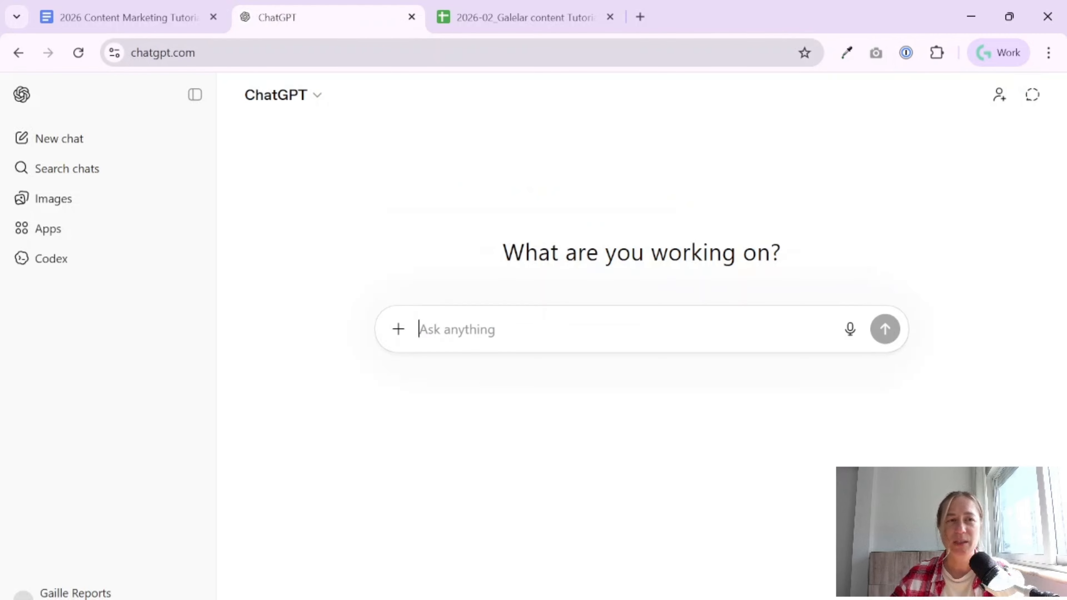
# - Choose Personal tasks as the reason for using ChatGPT and dismiss the getting-started tips
pyautogui.moveTo(200, 54); pyautogui.dragTo(79, 41)
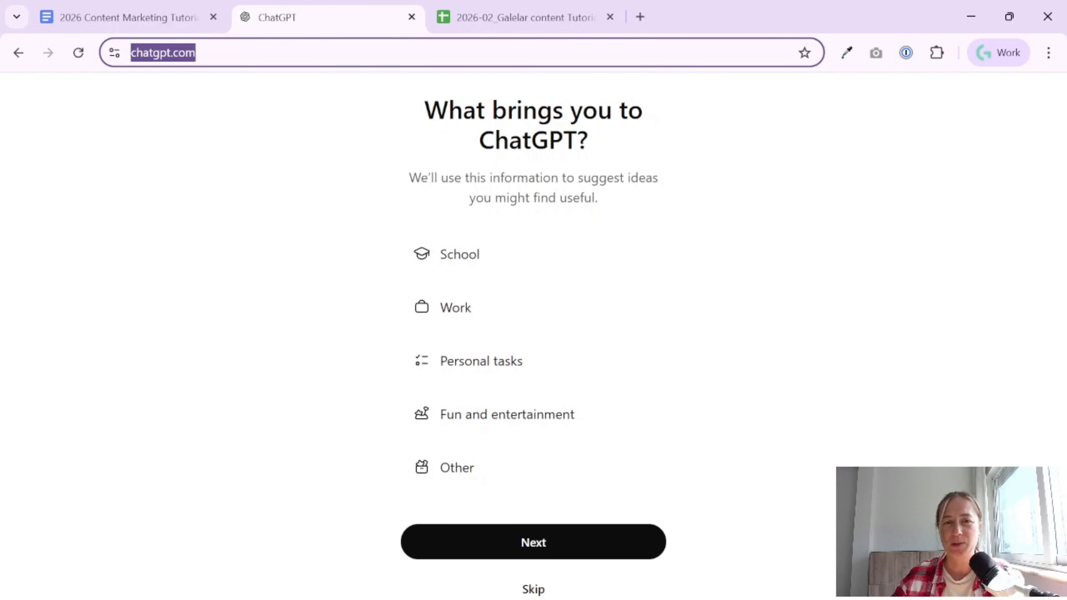
pyautogui.click(499, 367)
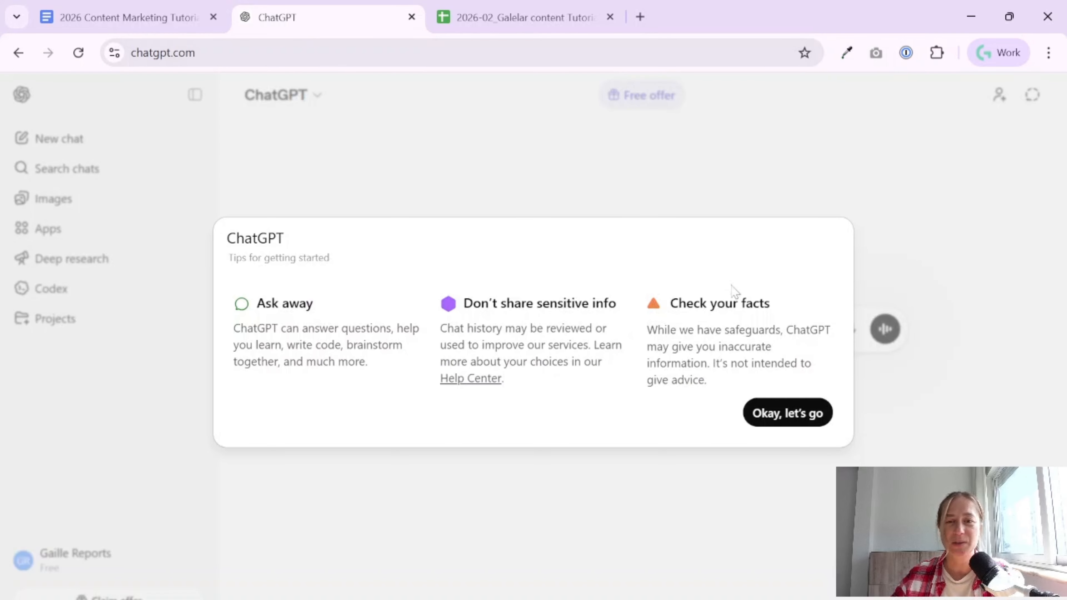
pyautogui.click(804, 422)
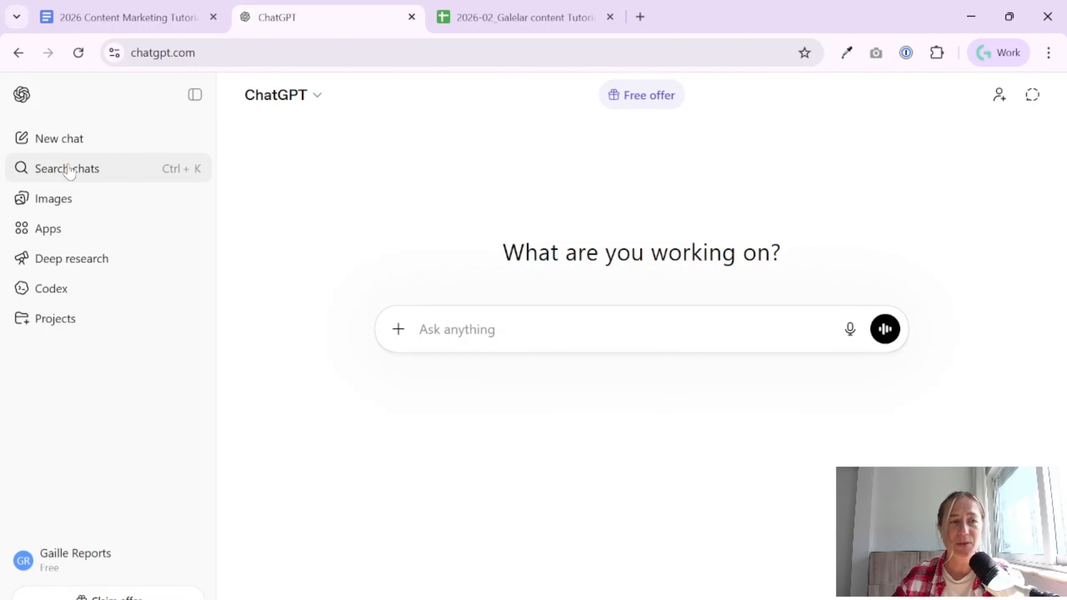
# - Create a new ChatGPT project named Content Marketing
pyautogui.click(105, 319)
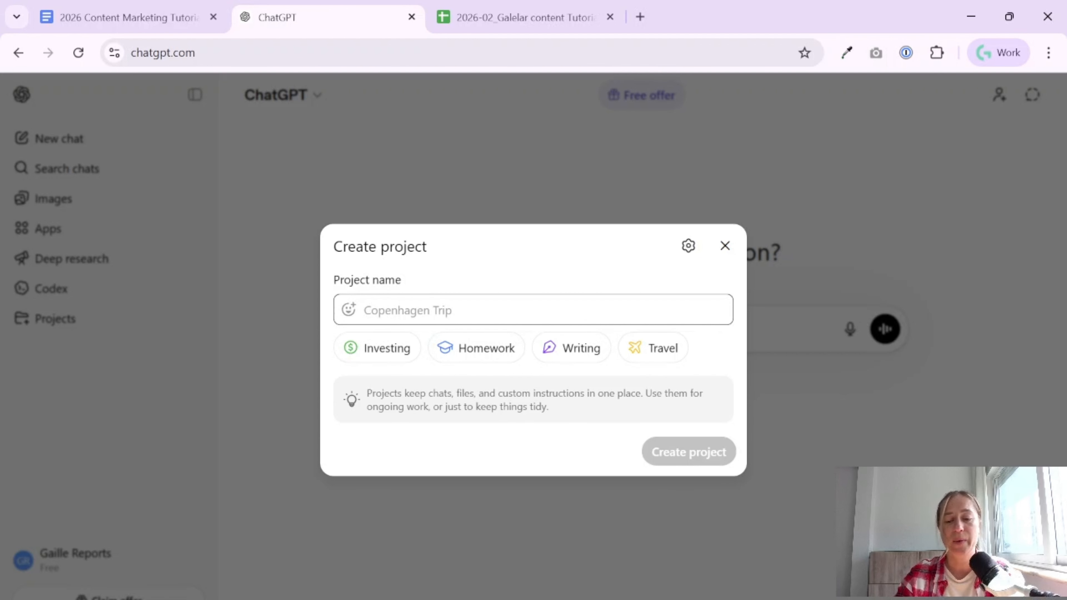
pyautogui.write('Content Marketing Tutorial')
pyautogui.press('BackSpace')
pyautogui.press('BackSpace')
pyautogui.press('BackSpace')
pyautogui.press('BackSpace')
pyautogui.press('BackSpace')
pyautogui.press('BackSpace')
pyautogui.press('BackSpace')
pyautogui.press('BackSpace')
pyautogui.press('BackSpace')
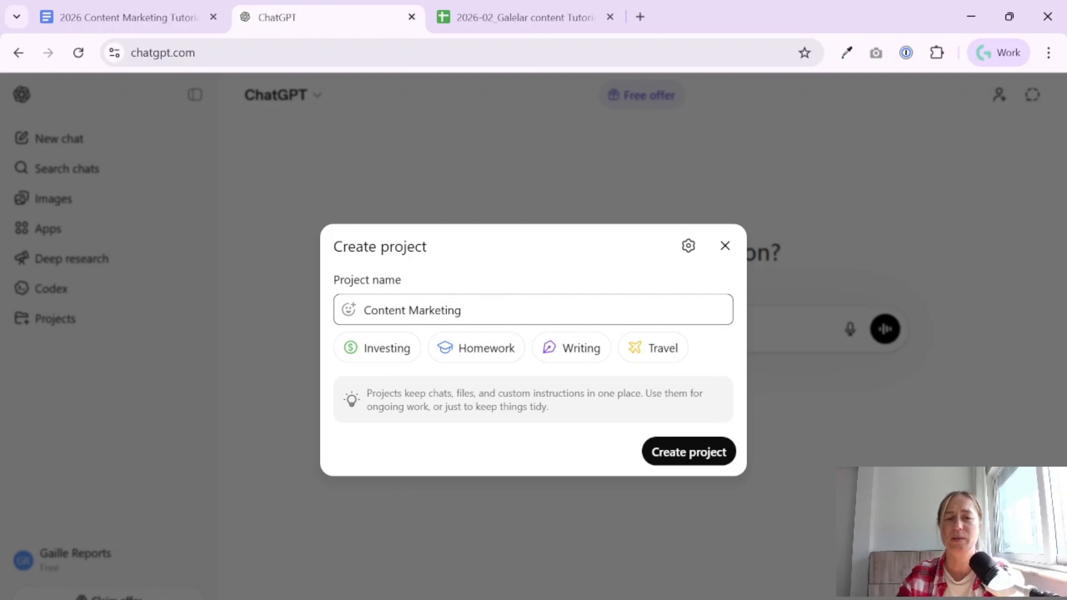
pyautogui.press('Return')
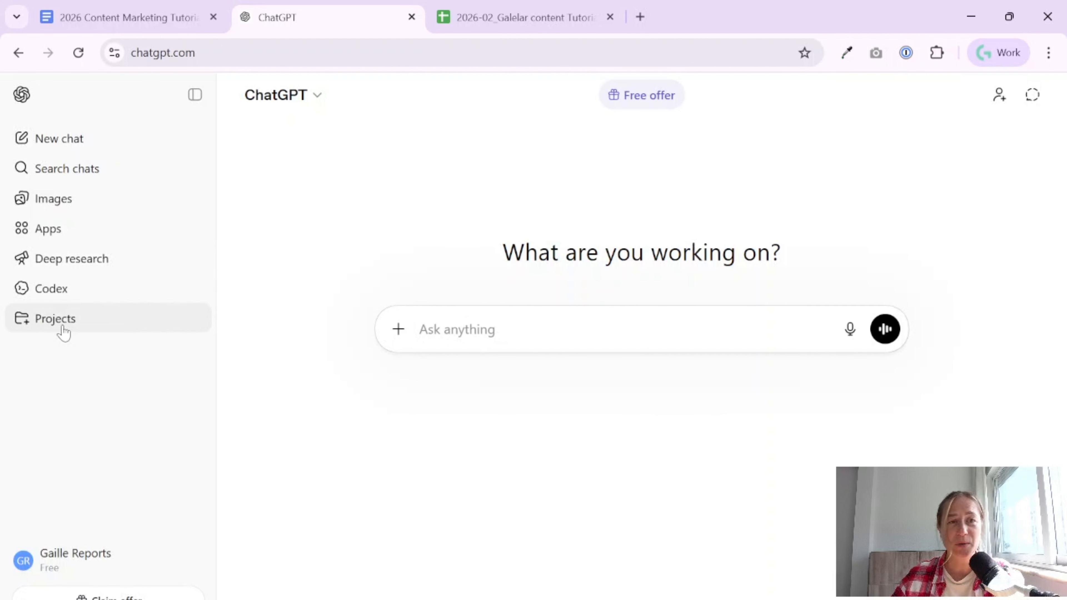
# - Open the project's sources, accept the cookies on the GaleLar website, copy its address and return to ChatGPT
pyautogui.click(457, 331)
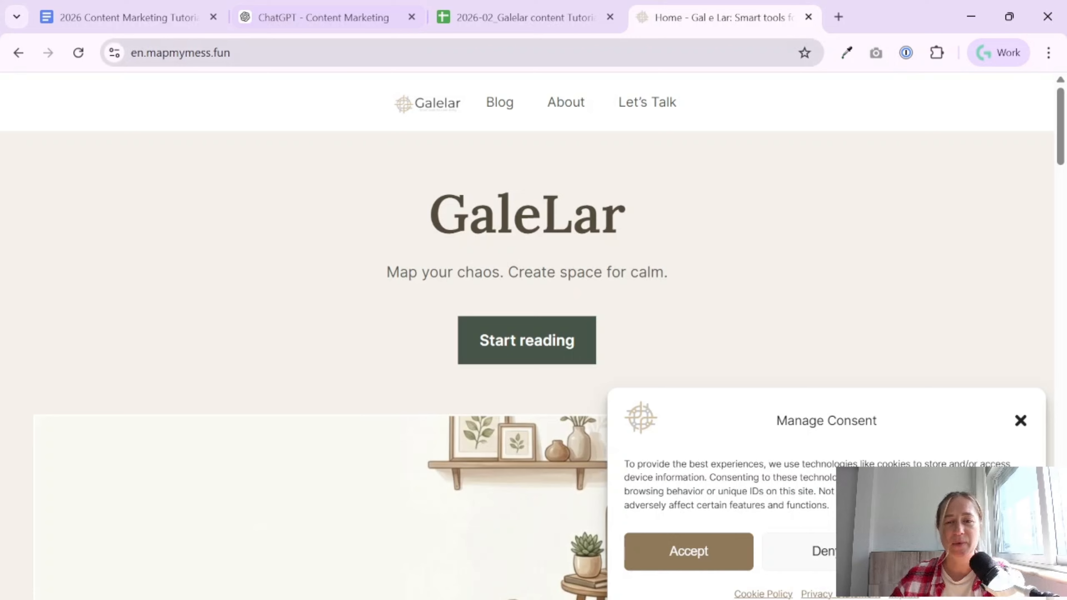
pyautogui.click(702, 557)
pyautogui.click(298, 63)
pyautogui.hotkey('ctrl', 'c')
pyautogui.click(306, 14)
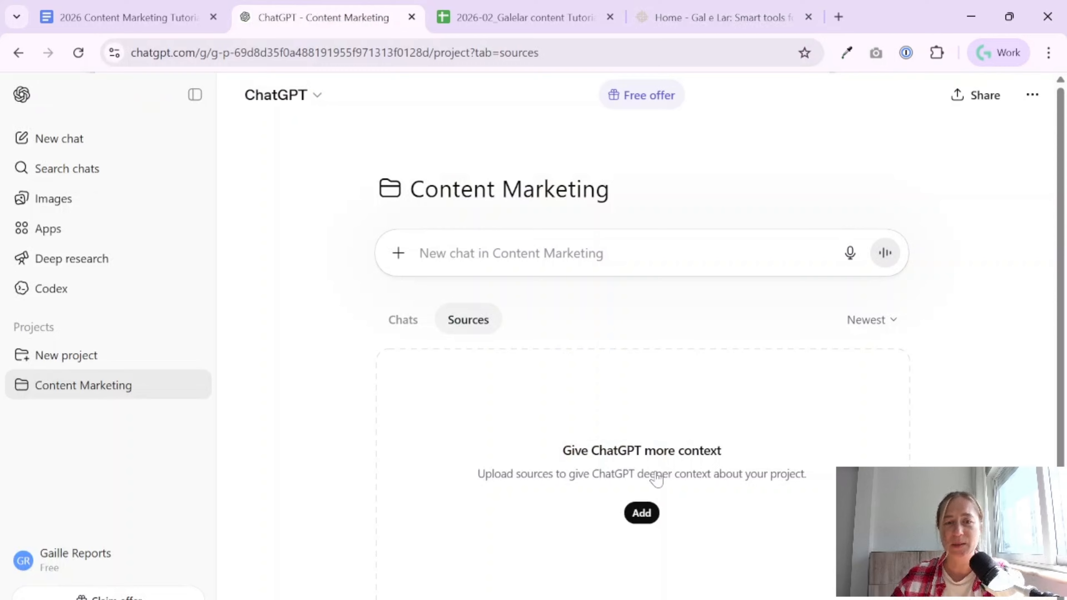
pyautogui.click(641, 512)
pyautogui.click(484, 493)
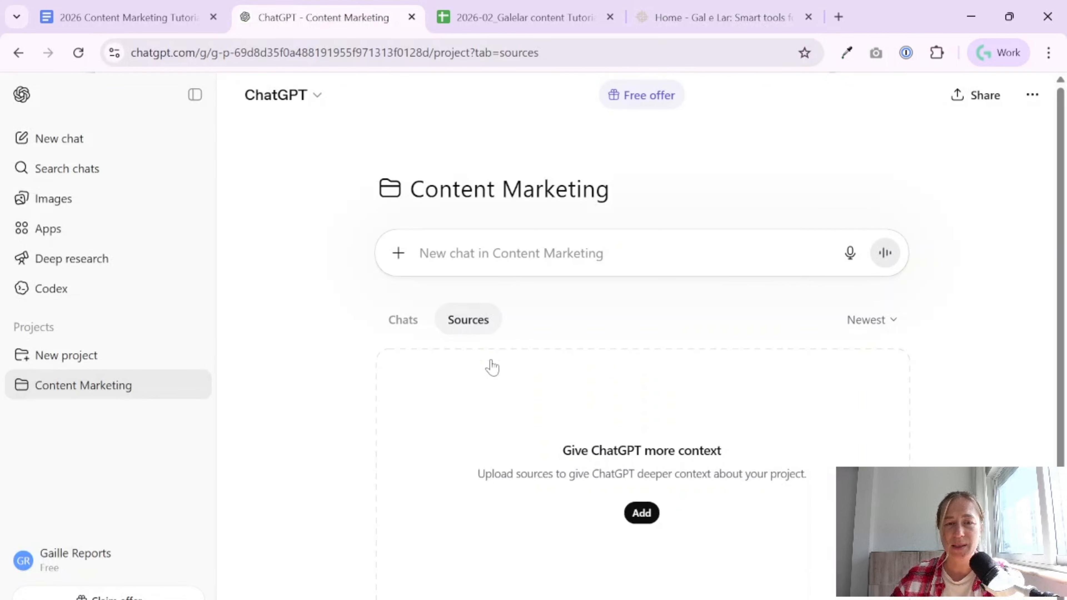
pyautogui.click(470, 245)
pyautogui.write('W')
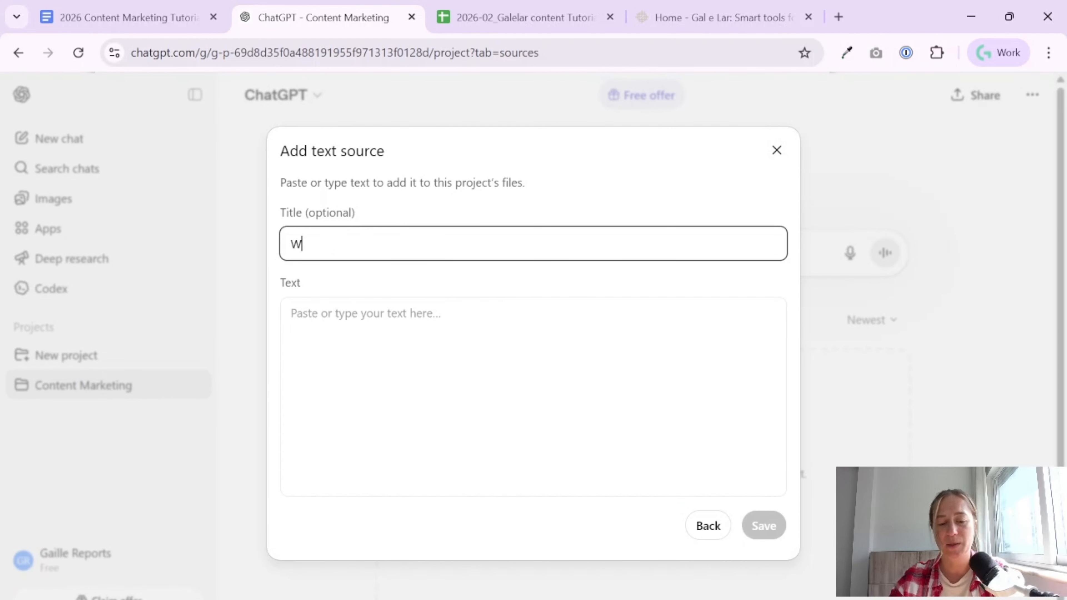
pyautogui.press('BackSpace')
pyautogui.write('Project ')
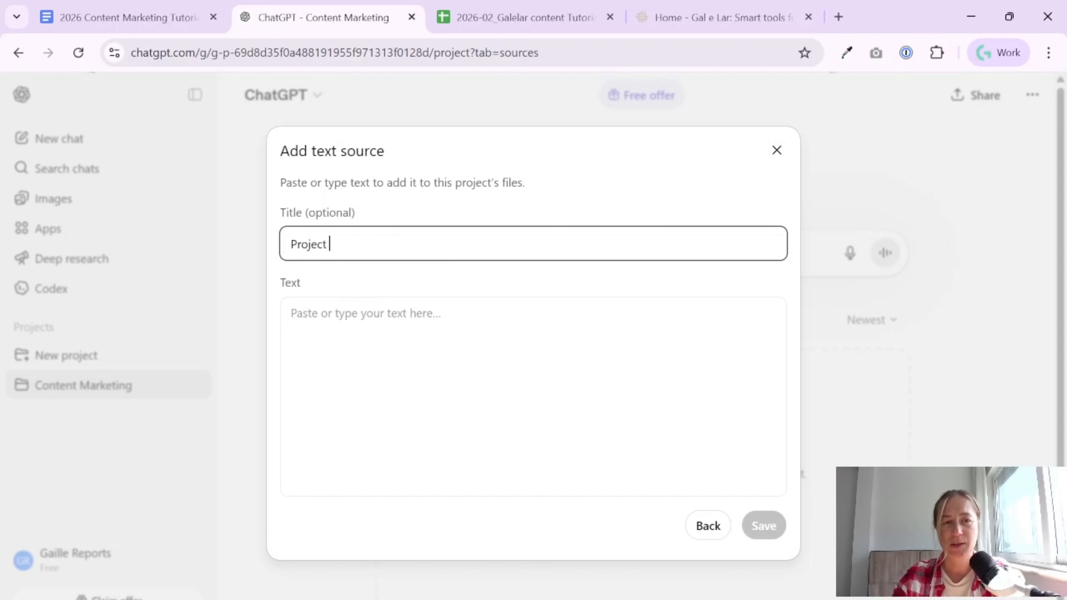
pyautogui.write('website')
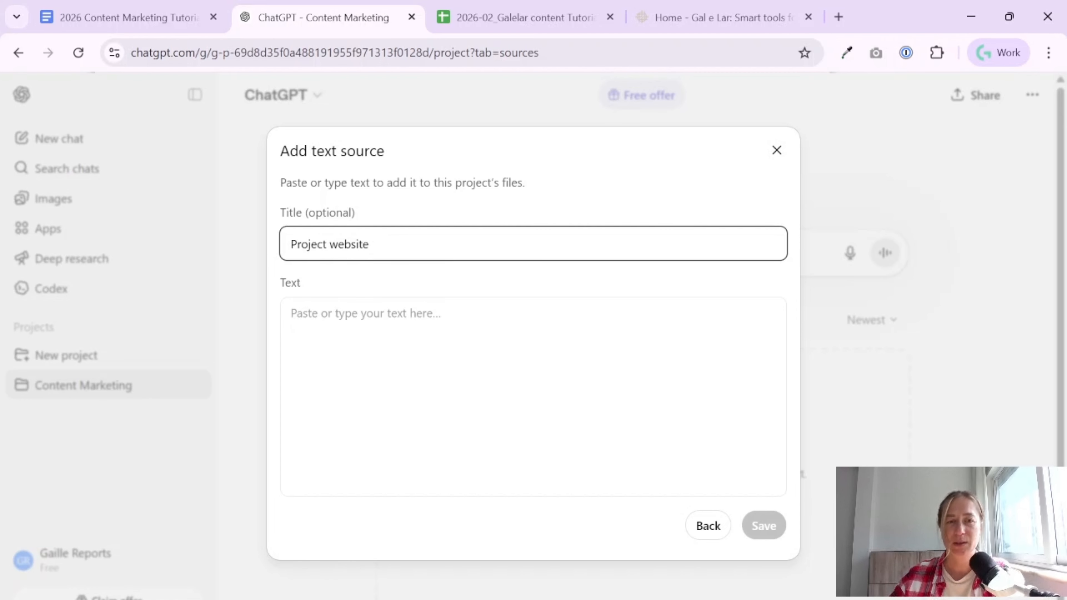
pyautogui.press('Tab')
pyautogui.hotkey('ctrl', 'v')
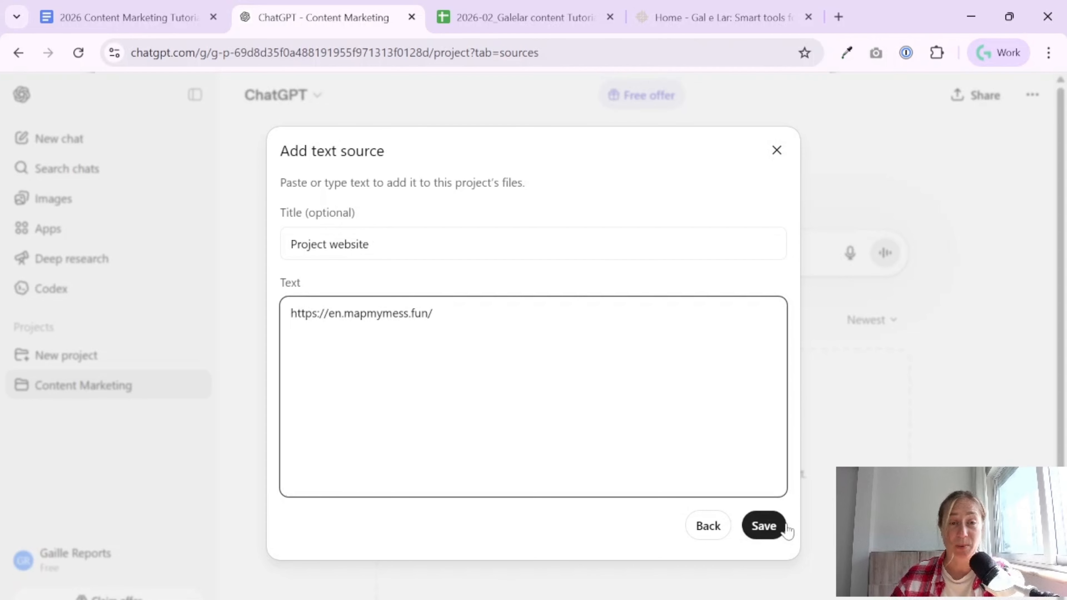
pyautogui.click(760, 531)
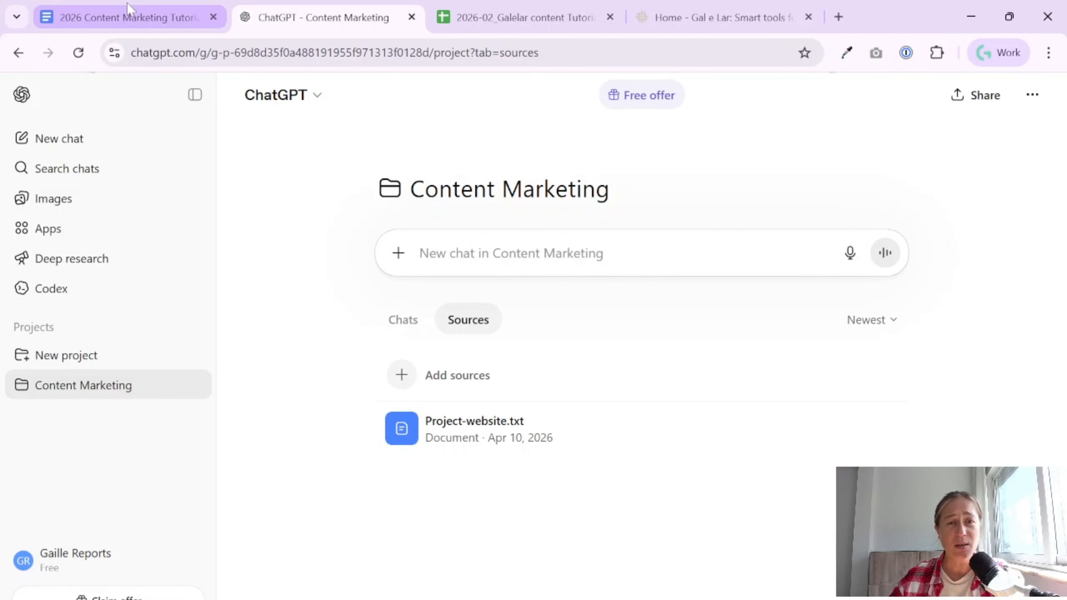
# - Switch to the 2026 Content Marketing Tutorial document and review the full SEO Keywords research prompt, including its steps, output format and requirements
pyautogui.click(126, 17)
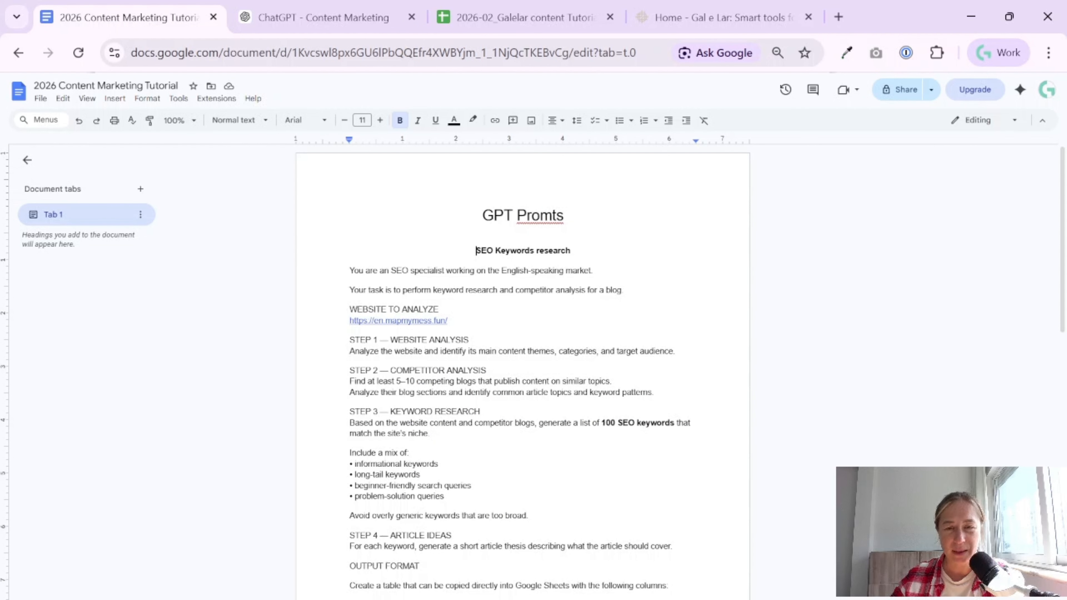
pyautogui.moveTo(350, 270); pyautogui.dragTo(441, 309)
pyautogui.hotkey('ctrl', 'c')
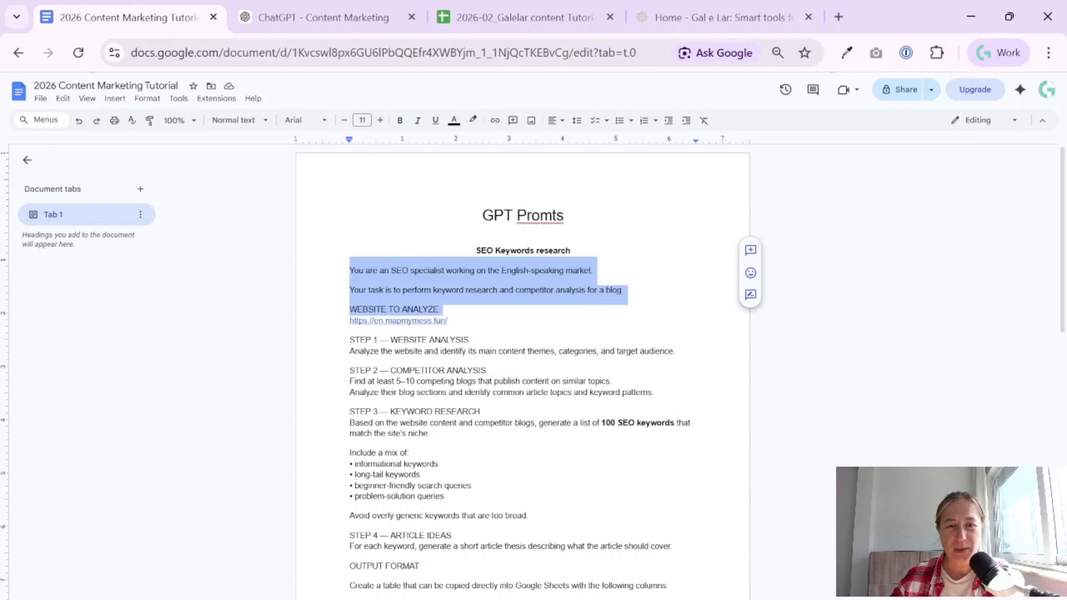
pyautogui.click(441, 310)
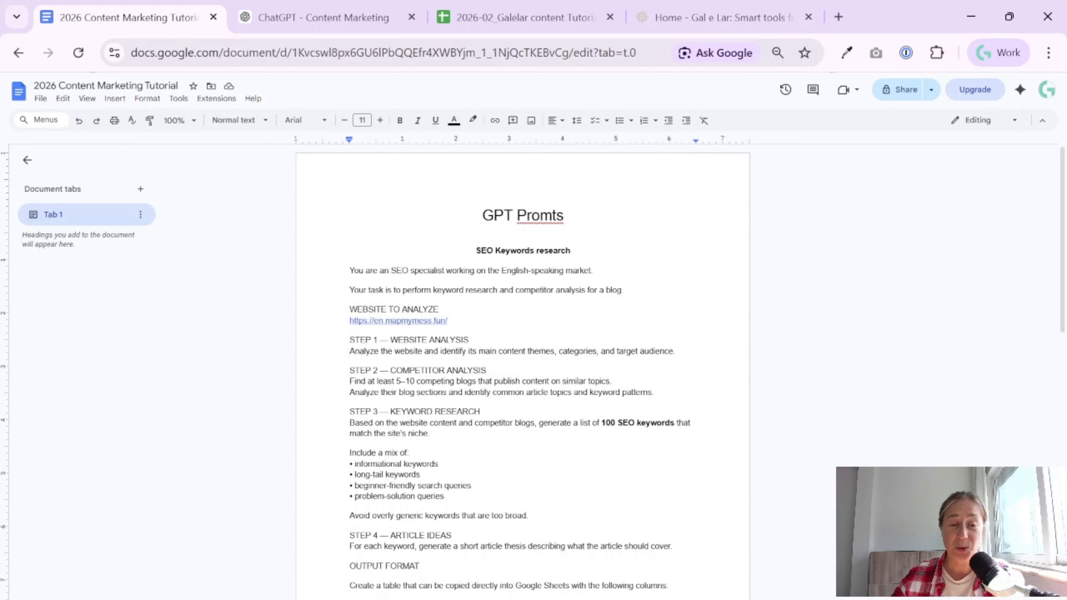
pyautogui.scroll(-2, 523, 370)
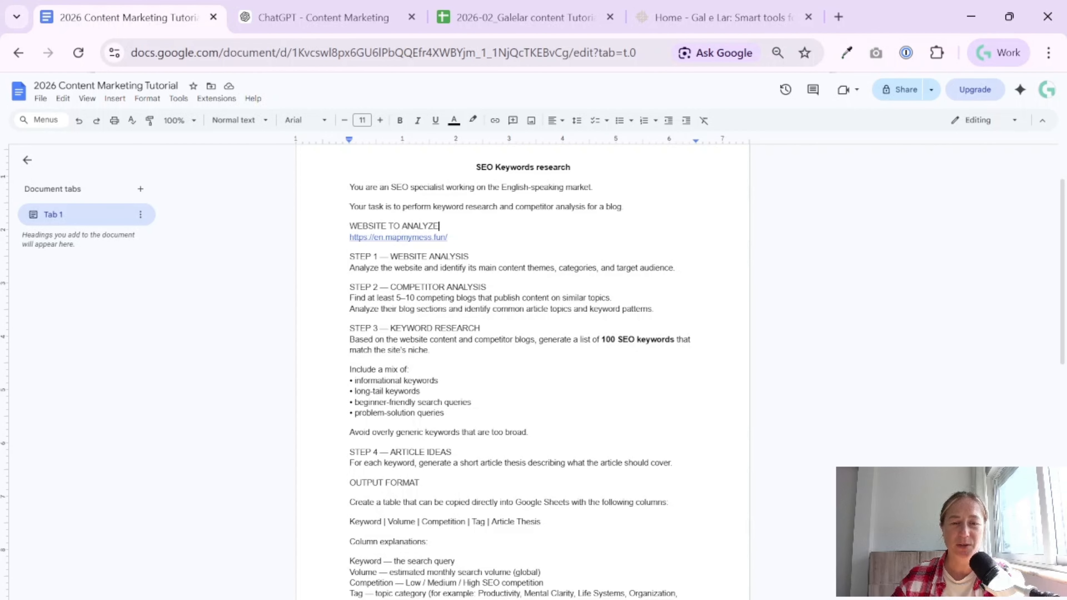
pyautogui.scroll(-2, 522, 370)
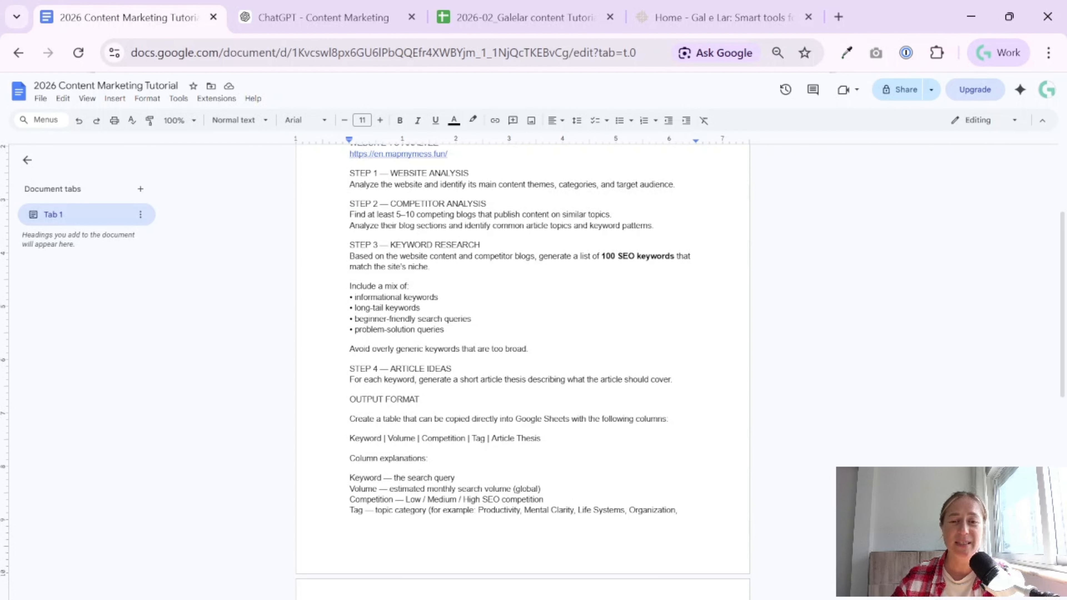
pyautogui.scroll(2, 523, 370)
pyautogui.moveTo(350, 270); pyautogui.dragTo(546, 561)
pyautogui.scroll(-5, 504, 309)
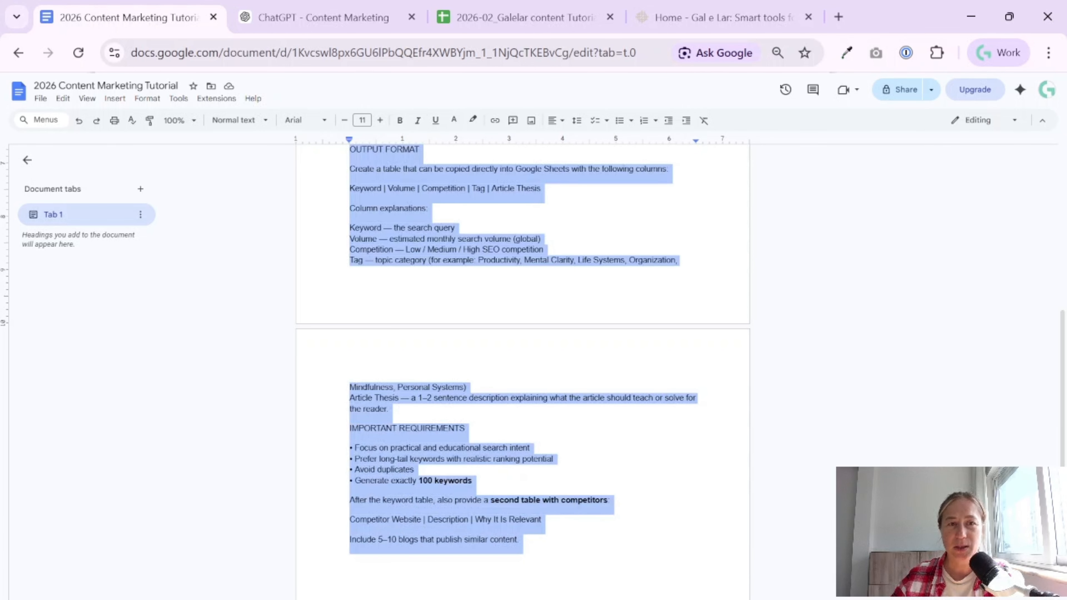
pyautogui.scroll(10, 523, 370)
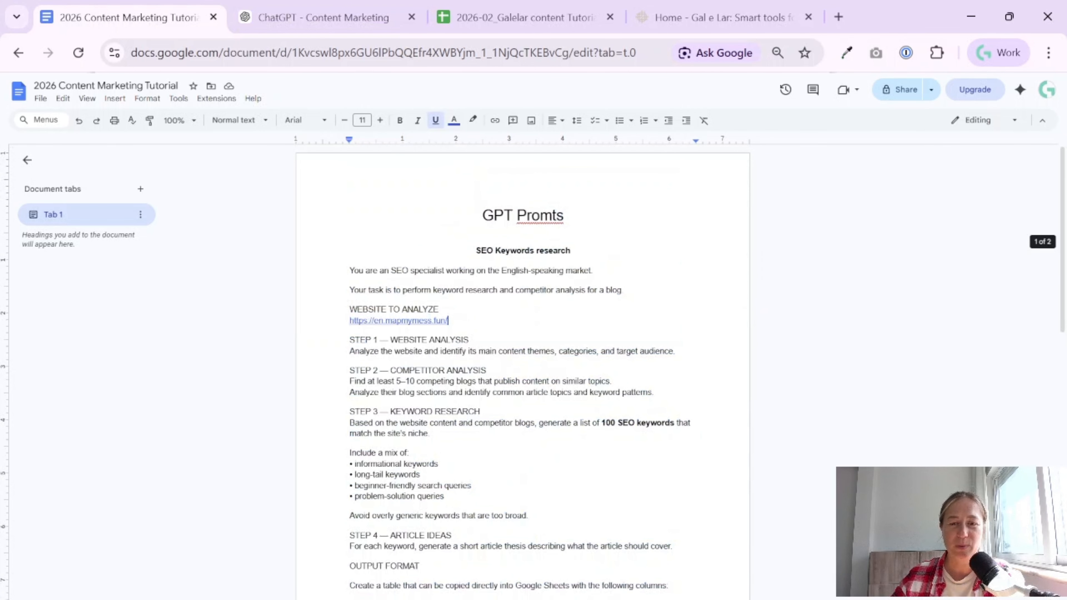
# - Switch to ChatGPT and submit the copied SEO Keywords research prompt as a new chat in the Content Marketing project
pyautogui.click(342, 15)
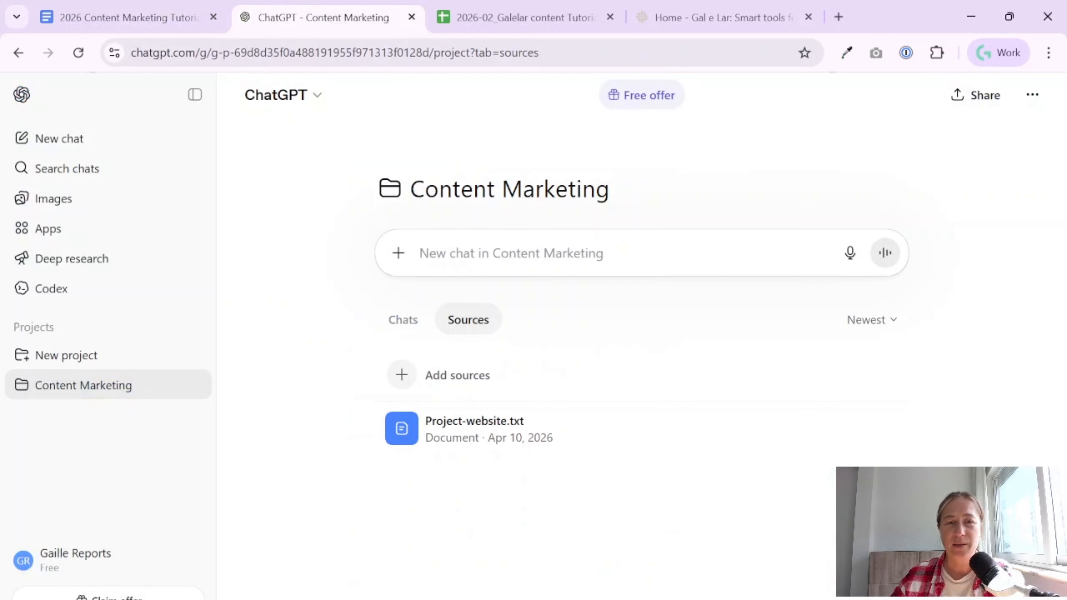
pyautogui.hotkey('ctrl', 'v')
pyautogui.press('Return')
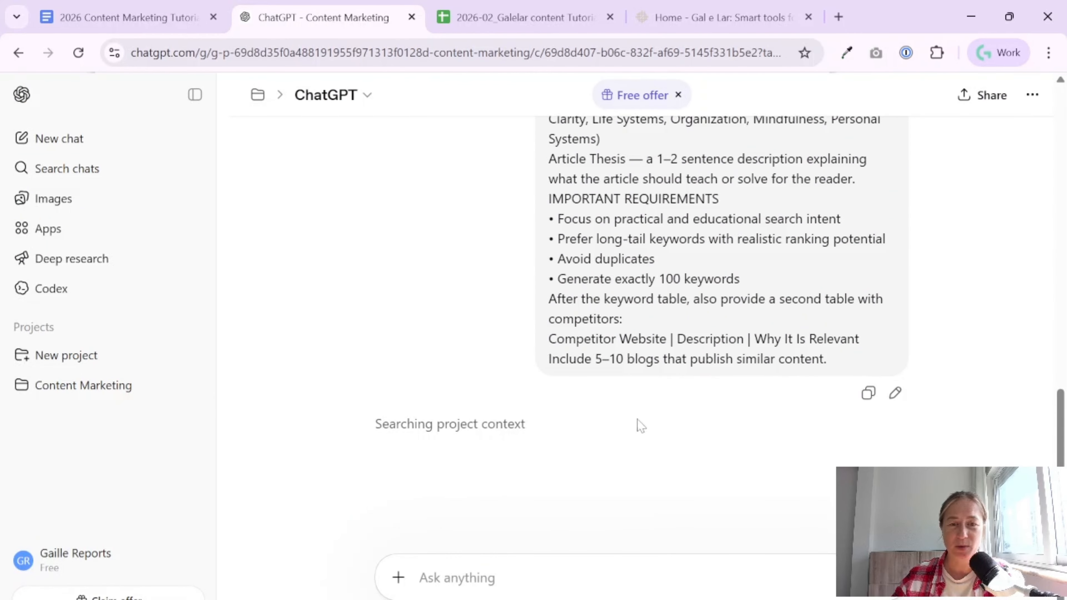
# - Check the Deep research option for the chat, then review the website analysis: main themes, content categories, target audience and search intent
pyautogui.click(397, 587)
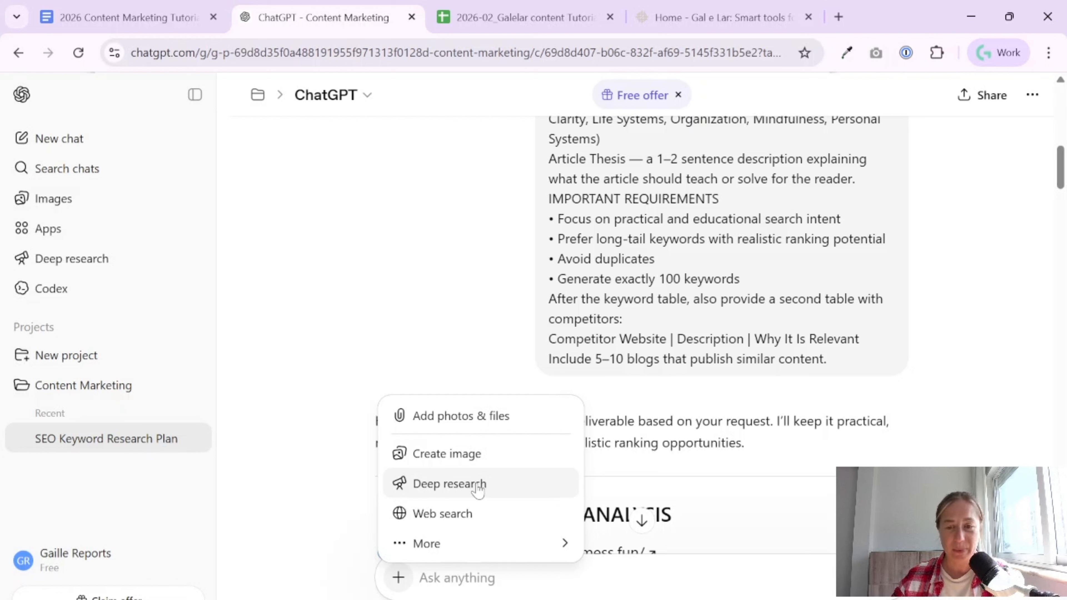
pyautogui.click(949, 349)
pyautogui.scroll(-4, 507, 408)
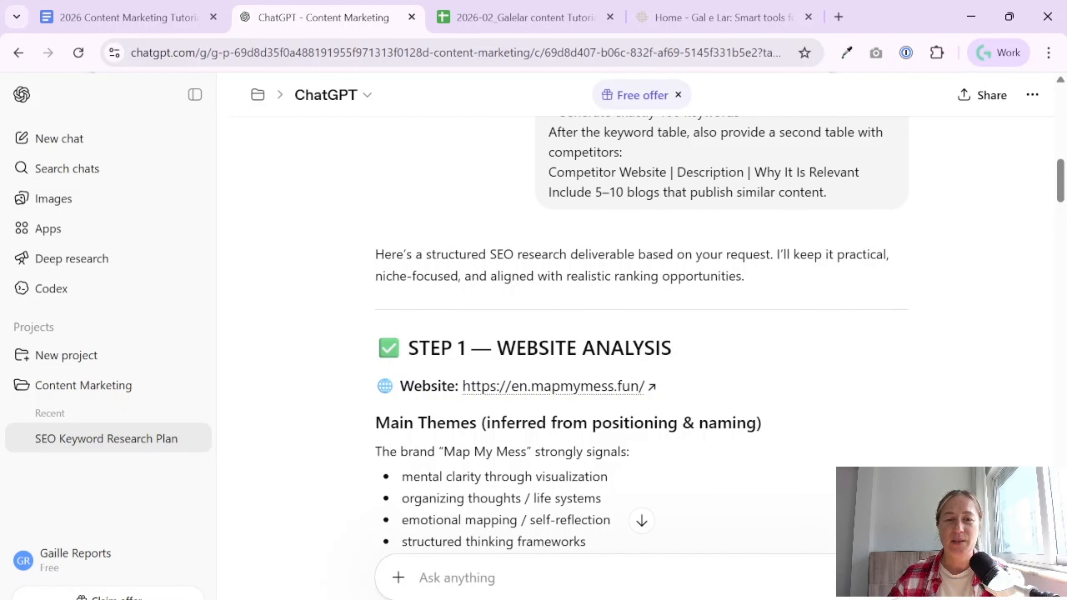
pyautogui.scroll(-4, 641, 336)
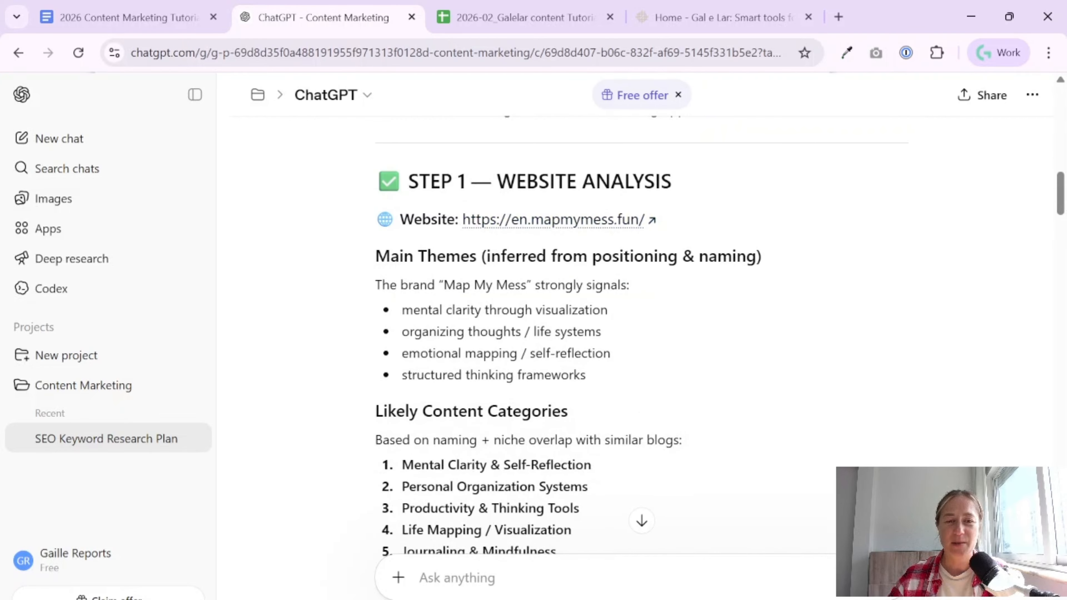
pyautogui.scroll(-2, 413, 418)
pyautogui.scroll(-2, 512, 464)
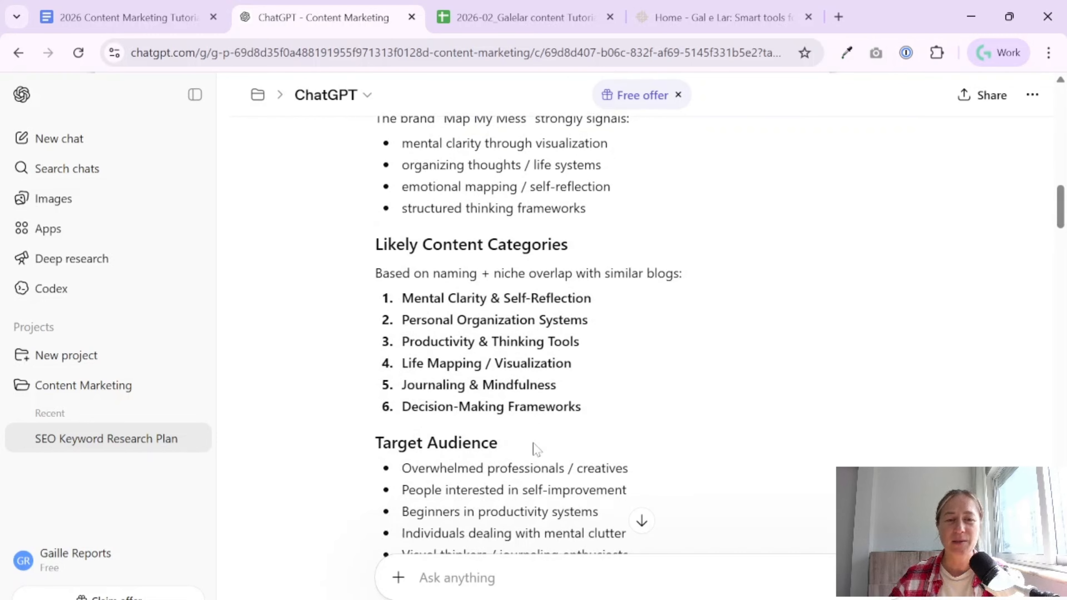
pyautogui.scroll(-2, 488, 441)
pyautogui.scroll(-2, 545, 371)
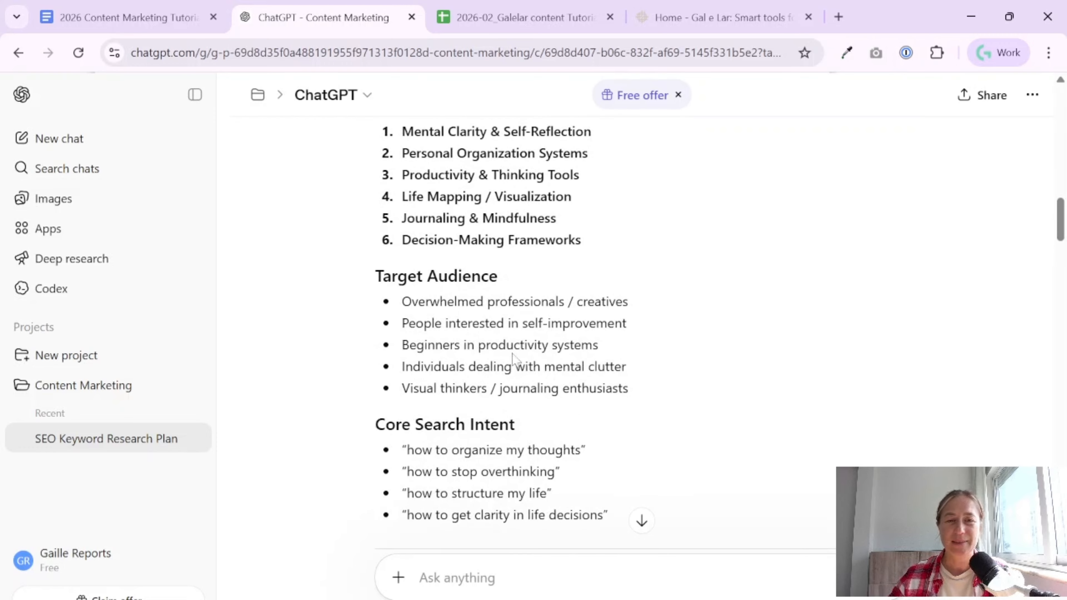
# - Review the competitor analysis, including the common competitor patterns and each blog's description and relevance in the Competitor Table
pyautogui.scroll(-5, 462, 328)
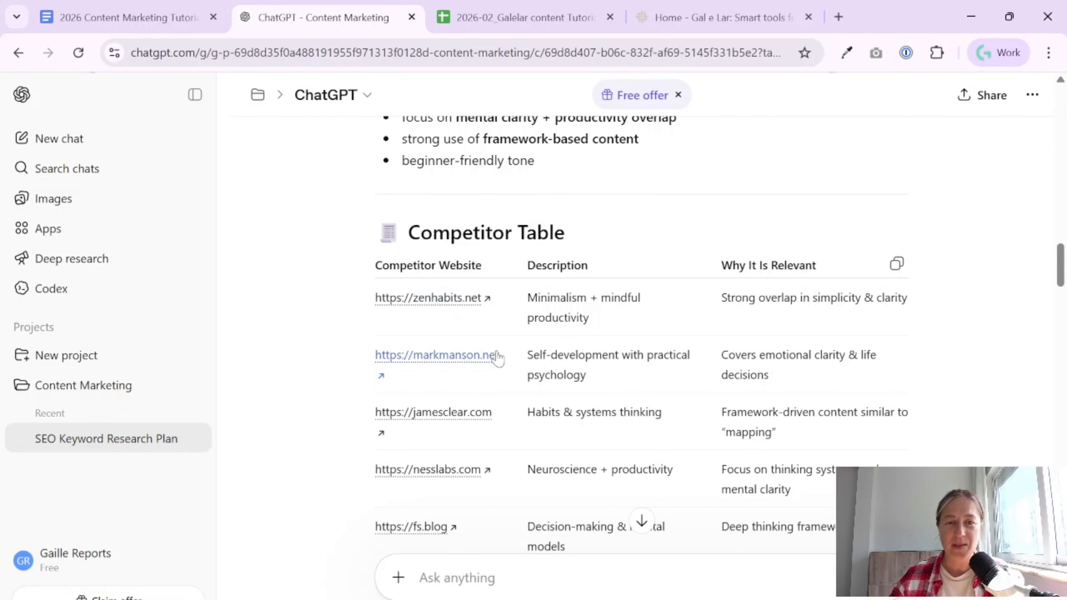
pyautogui.scroll(-4, 676, 396)
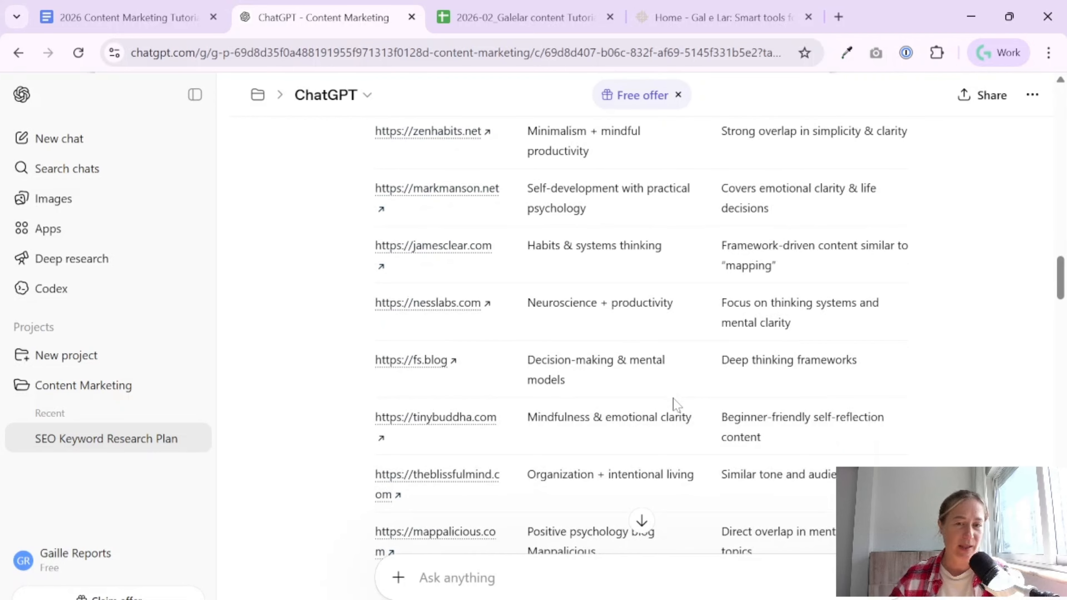
pyautogui.scroll(-4, 675, 405)
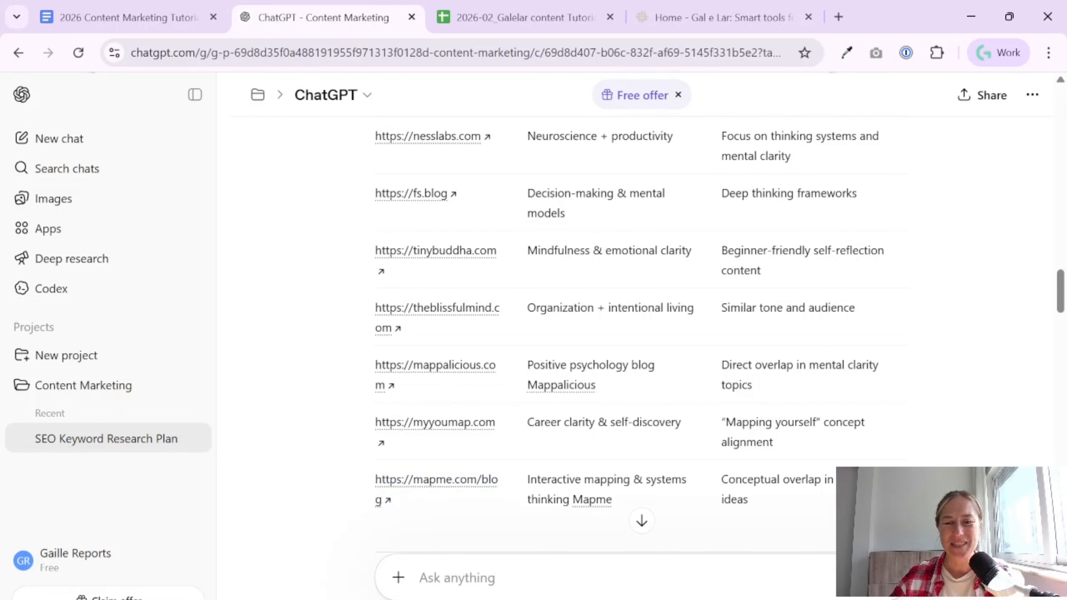
pyautogui.scroll(-3, 908, 448)
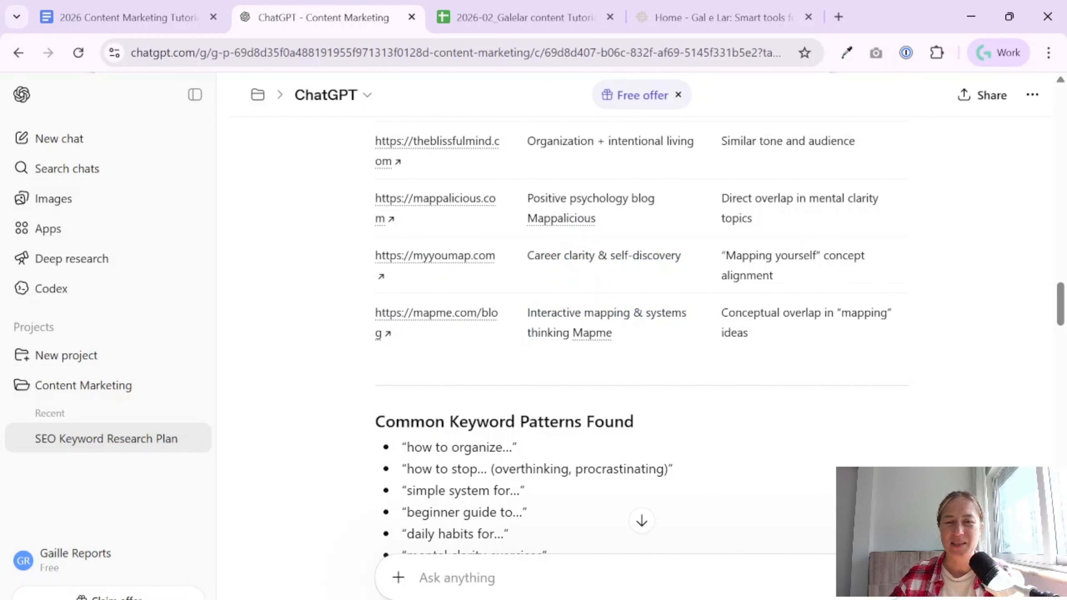
pyautogui.scroll(10, 624, 353)
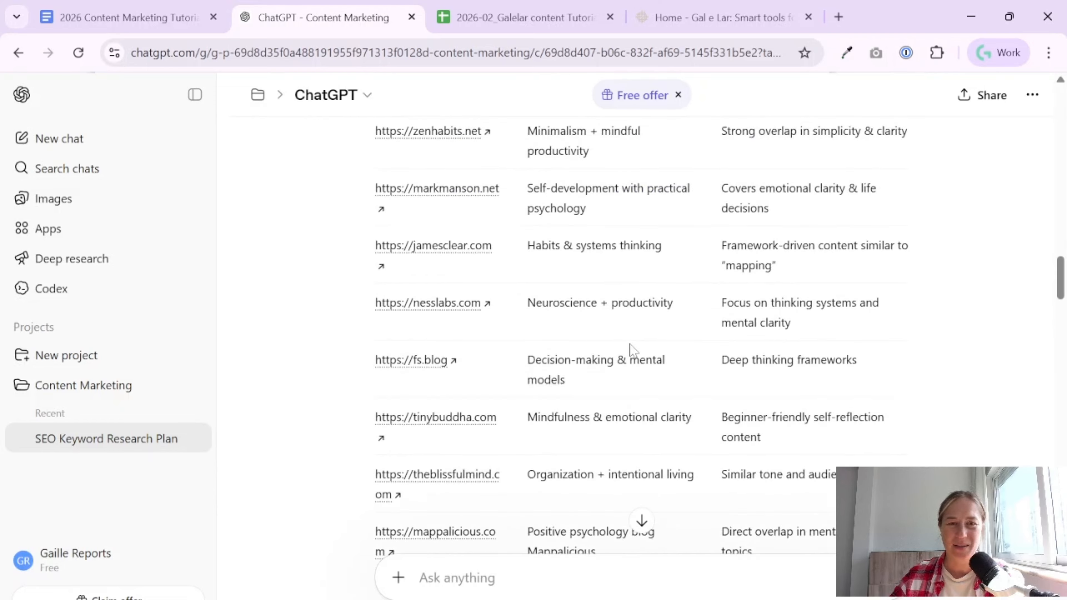
pyautogui.scroll(-10, 631, 358)
pyautogui.scroll(7, 672, 294)
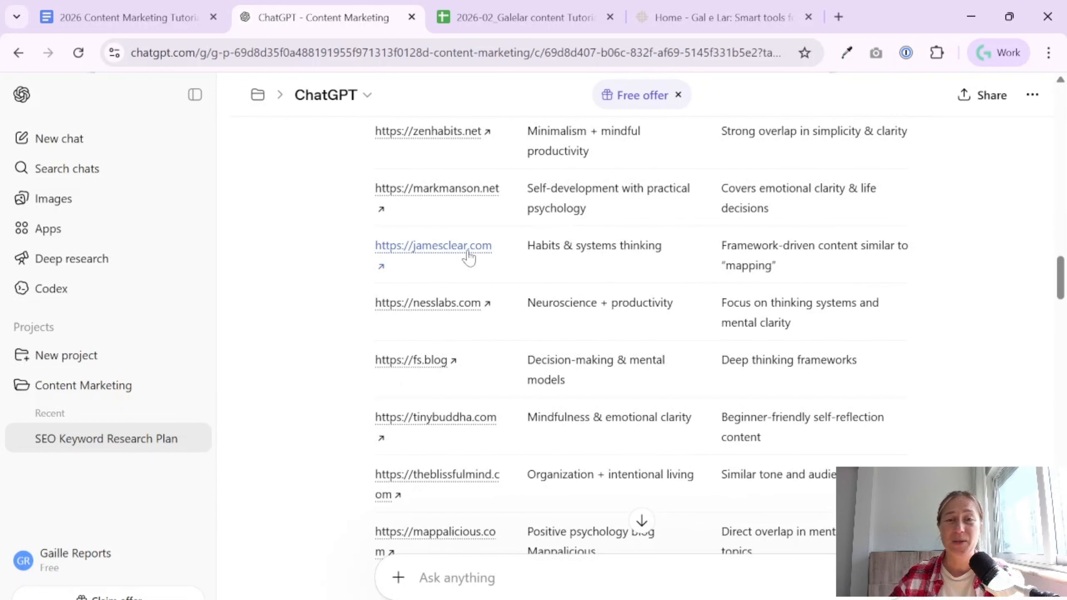
pyautogui.scroll(10, 666, 349)
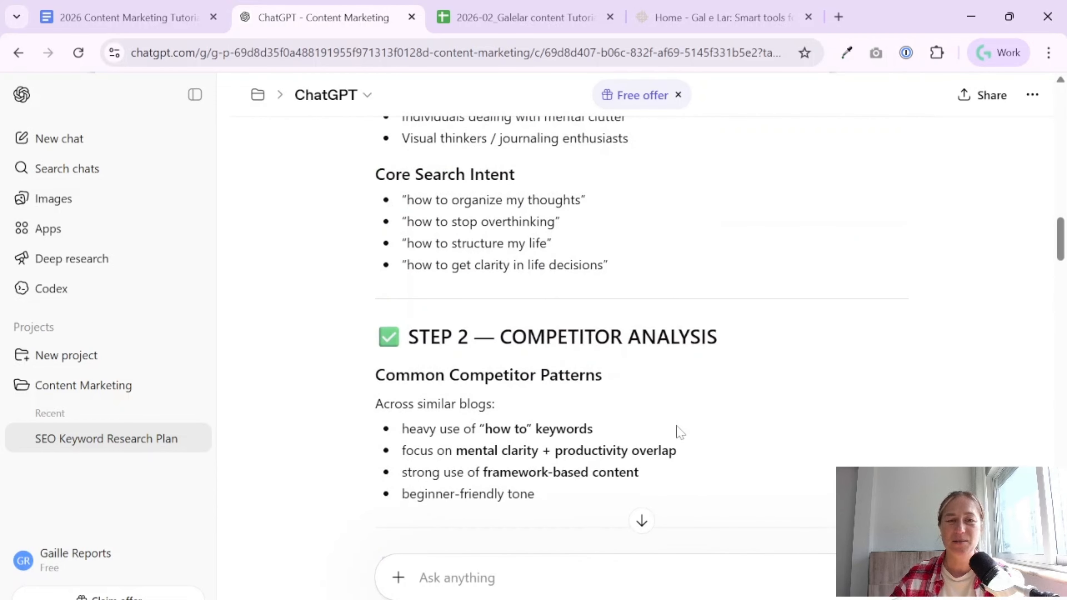
pyautogui.scroll(-4, 672, 397)
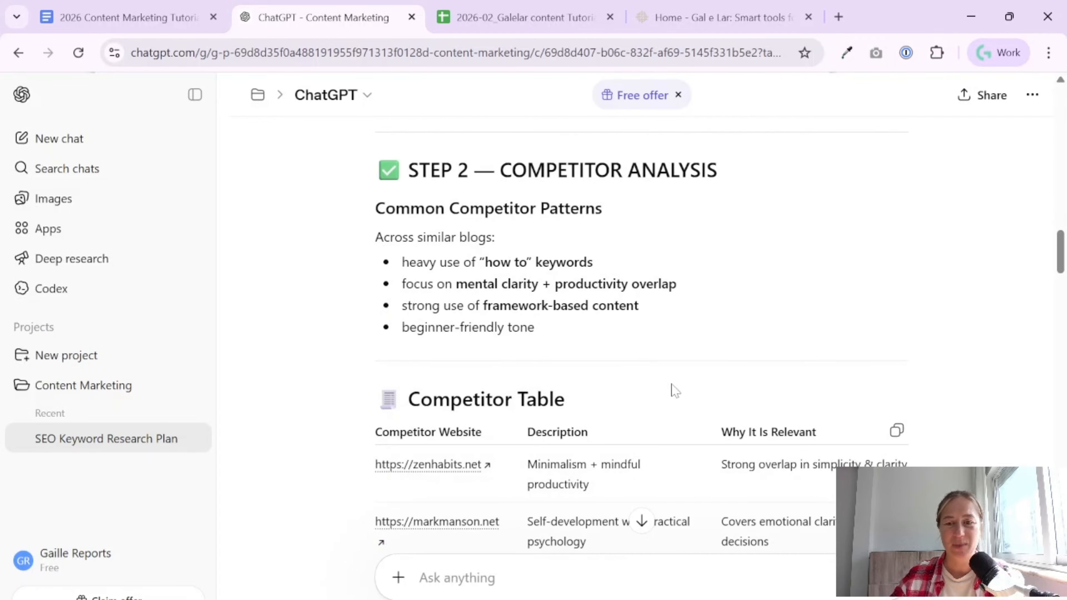
pyautogui.scroll(-2, 675, 391)
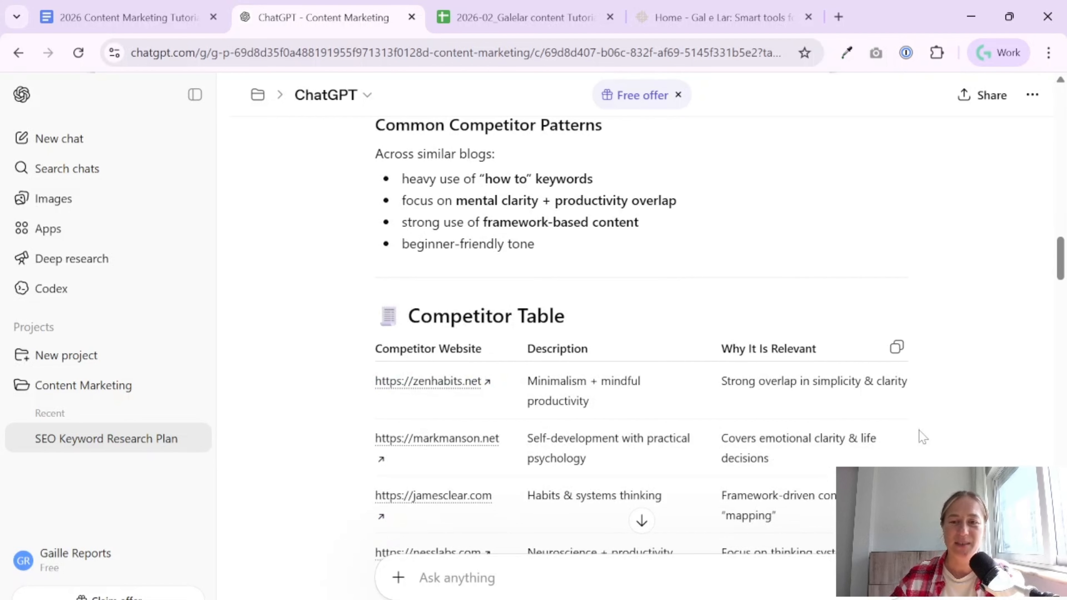
# - Look through the SEO keyword tables and send the follow-up "please, send me all 100 rows that I can copy to Google sheets"
pyautogui.scroll(-20, 924, 437)
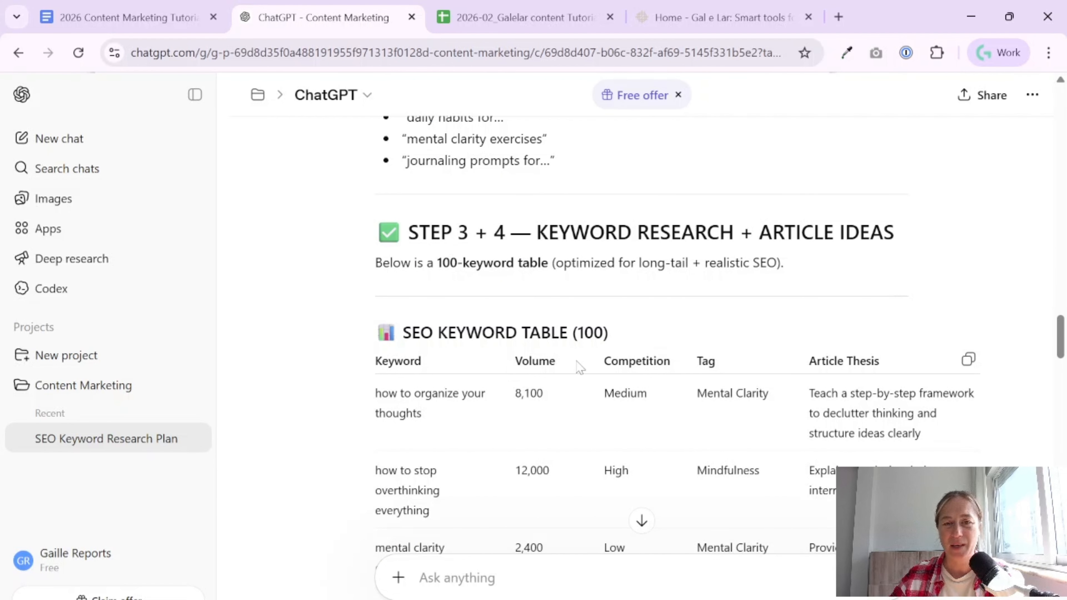
pyautogui.scroll(-15, 901, 429)
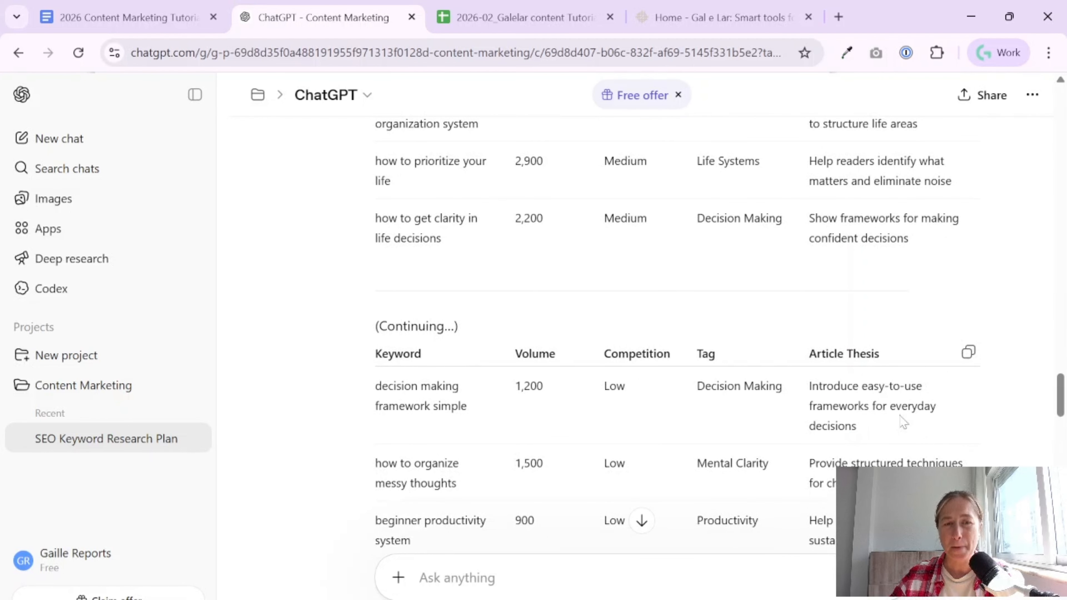
pyautogui.scroll(-10, 902, 421)
pyautogui.write('please, send ')
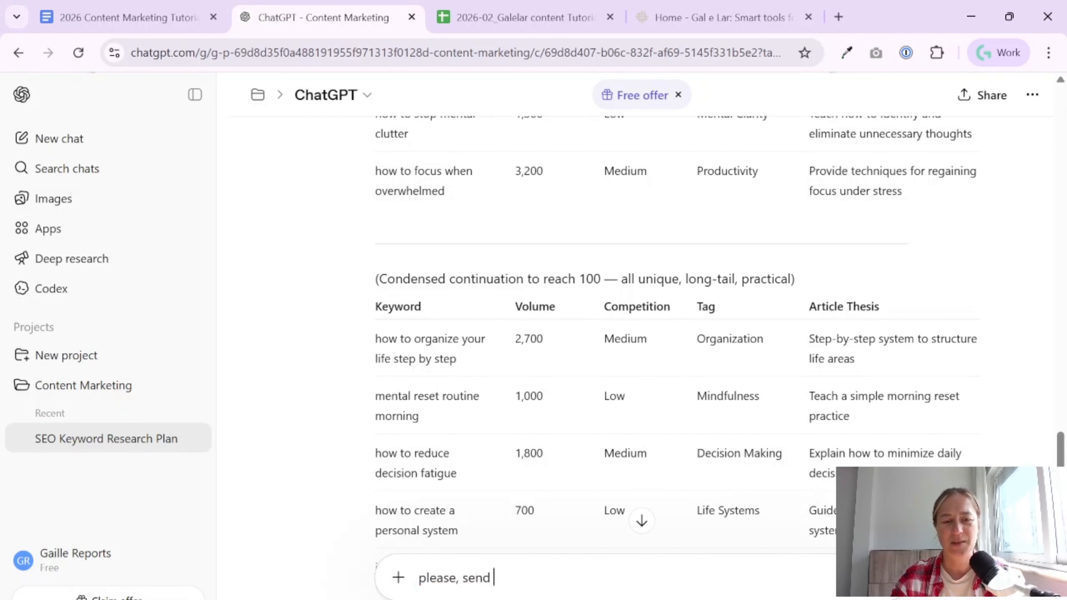
pyautogui.write('me all 100 rows w')
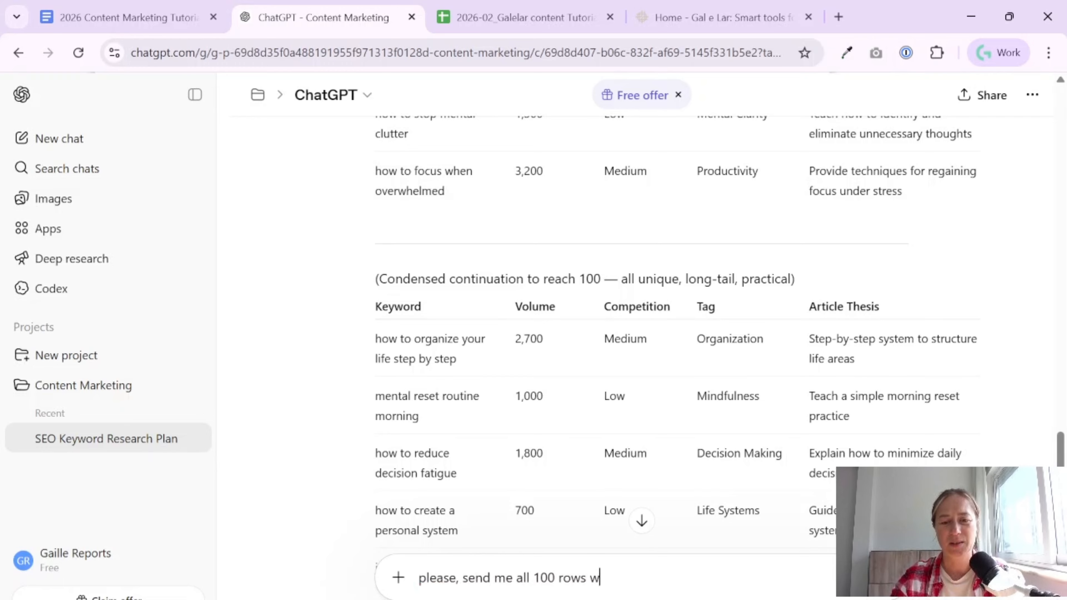
pyautogui.press('BackSpace')
pyautogui.write('that I ca')
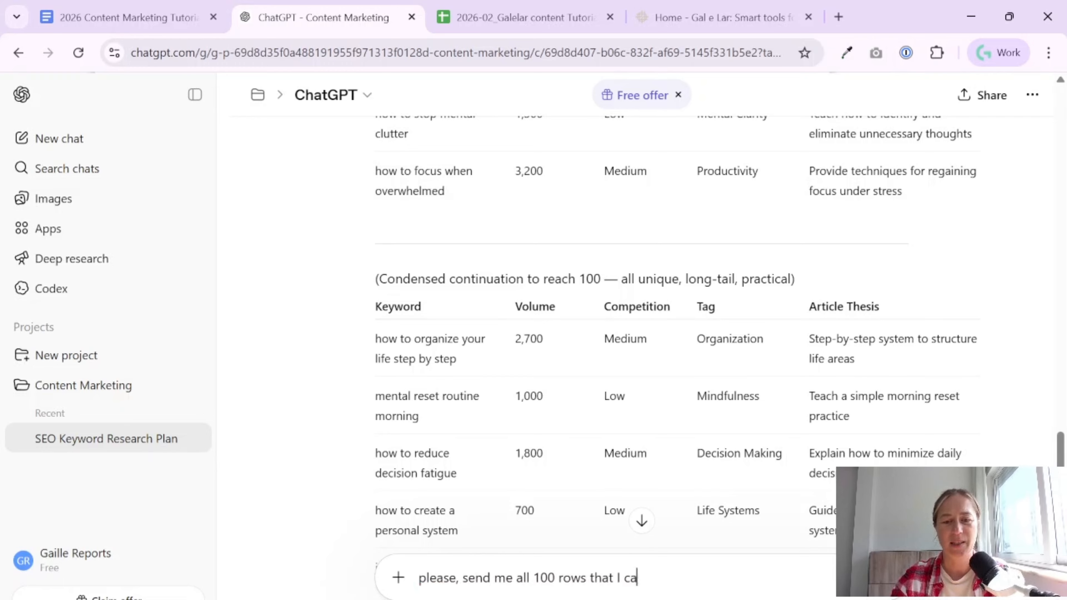
pyautogui.write('n copy to Google sheets')
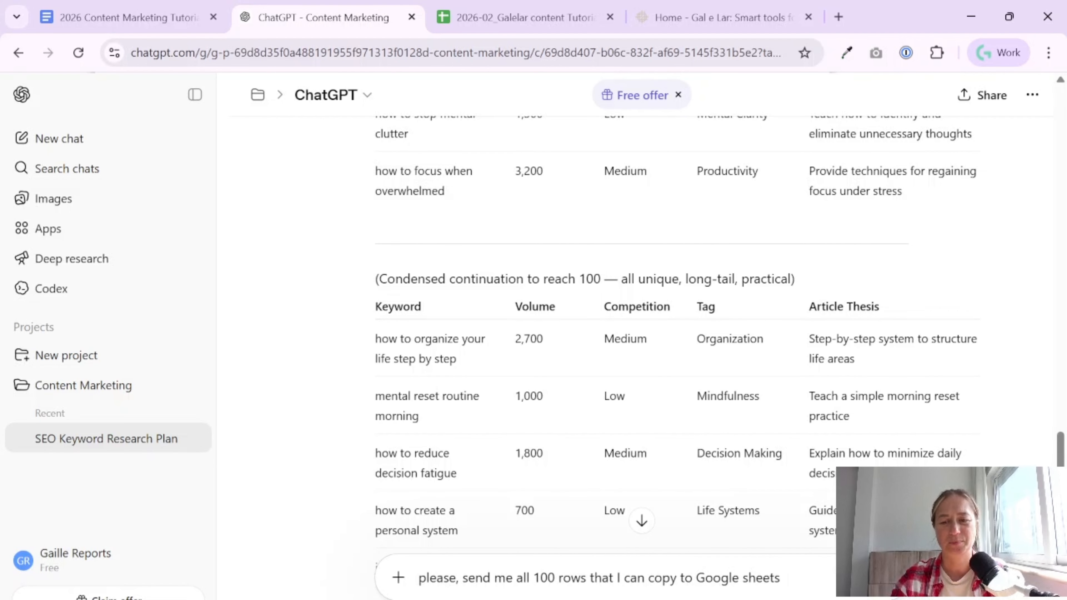
pyautogui.press('Return')
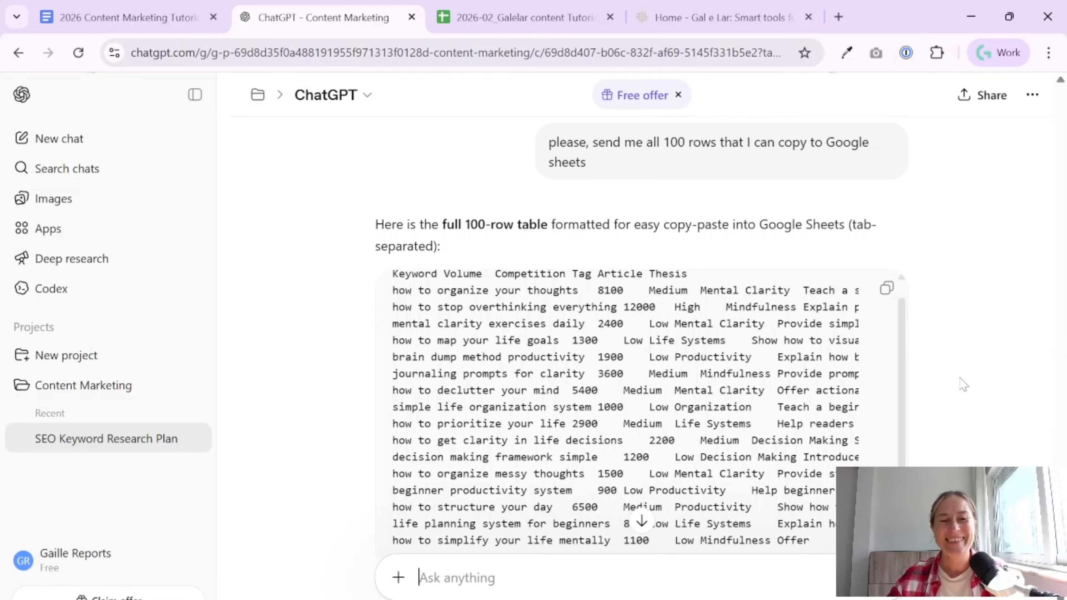
# - Look over the tab-separated keyword output and revisit the earlier prompt, website analysis and keyword tables in the chat
pyautogui.scroll(-3, 962, 381)
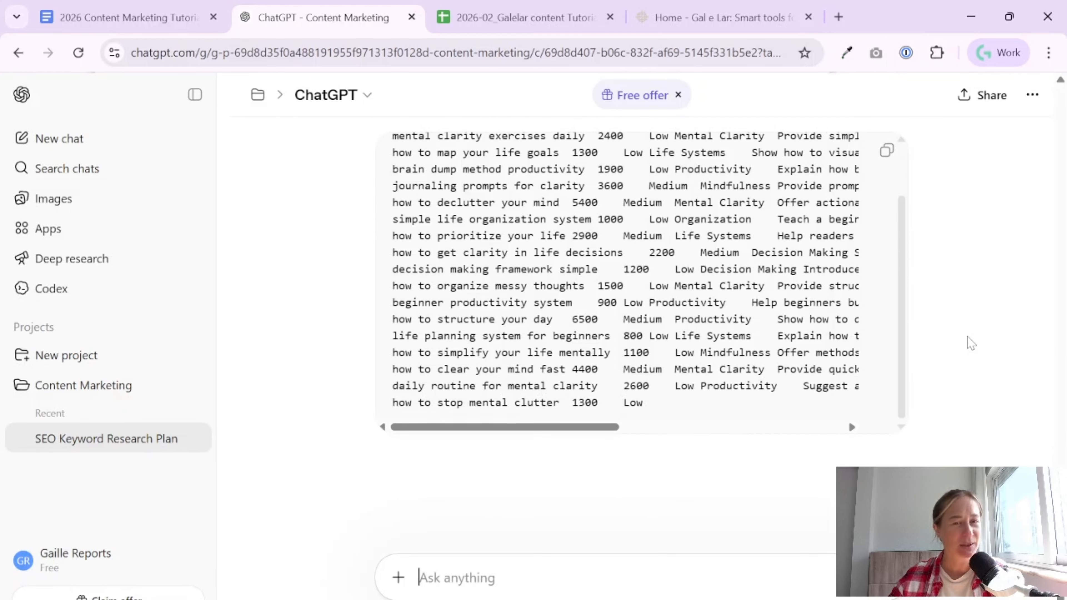
pyautogui.scroll(20, 964, 342)
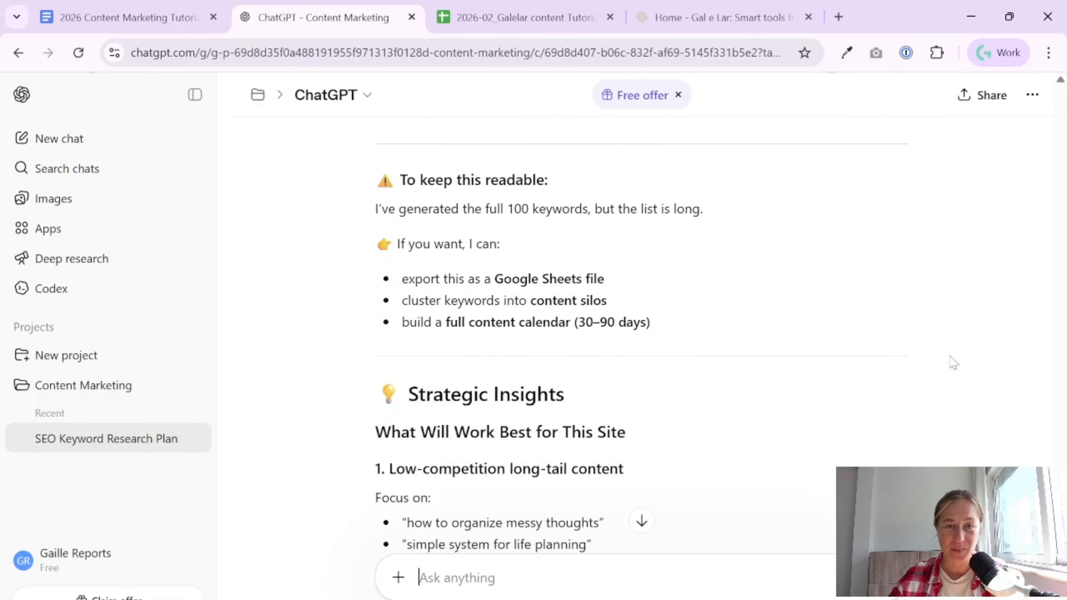
pyautogui.scroll(-15, 706, 321)
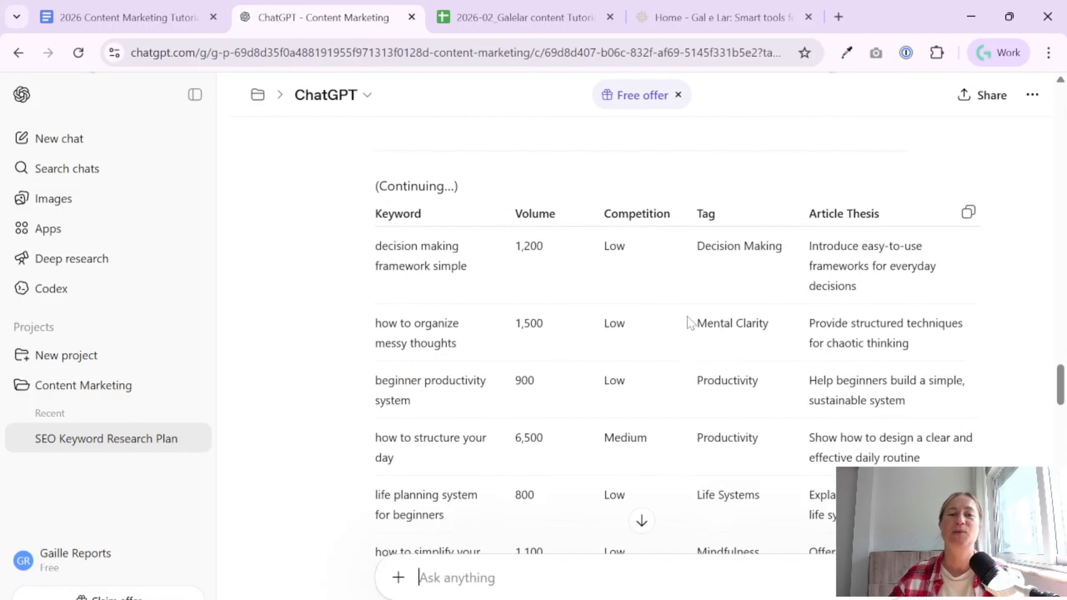
pyautogui.scroll(15, 692, 324)
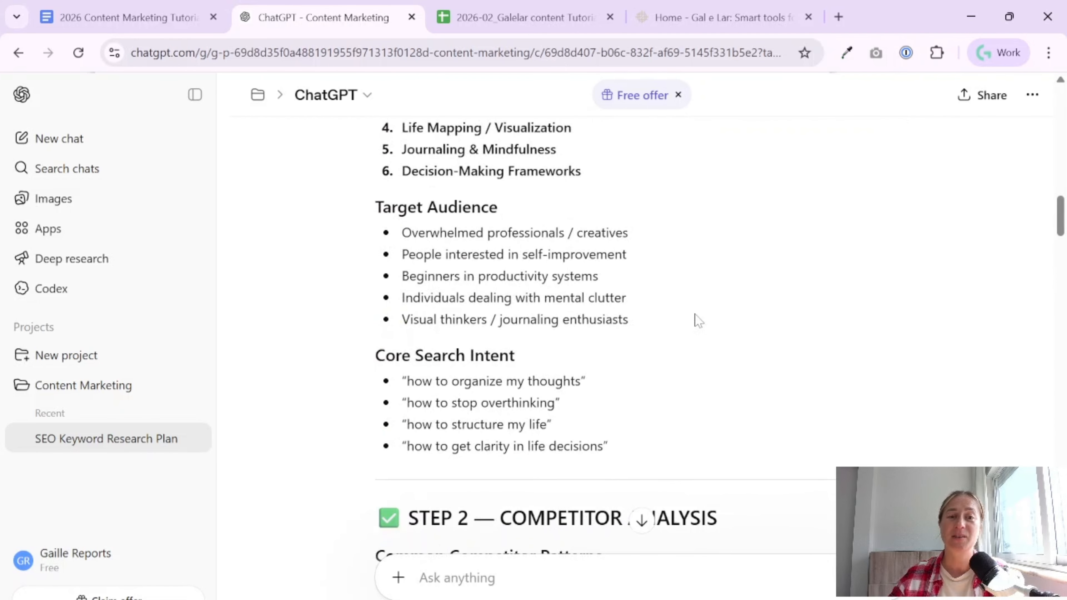
pyautogui.scroll(8, 718, 312)
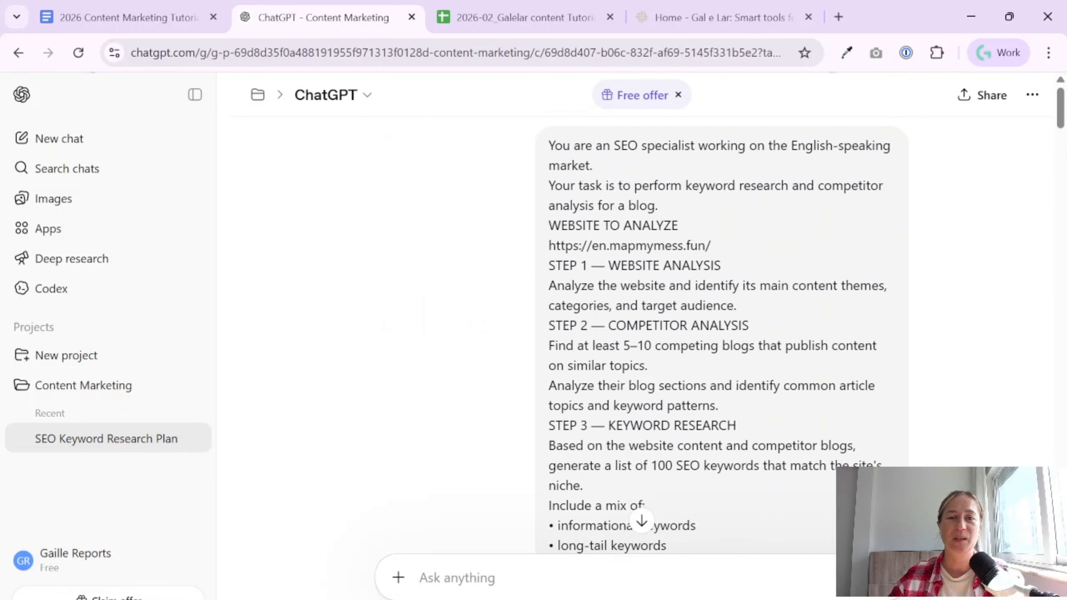
pyautogui.scroll(-15, 702, 286)
pyautogui.scroll(-2, 691, 362)
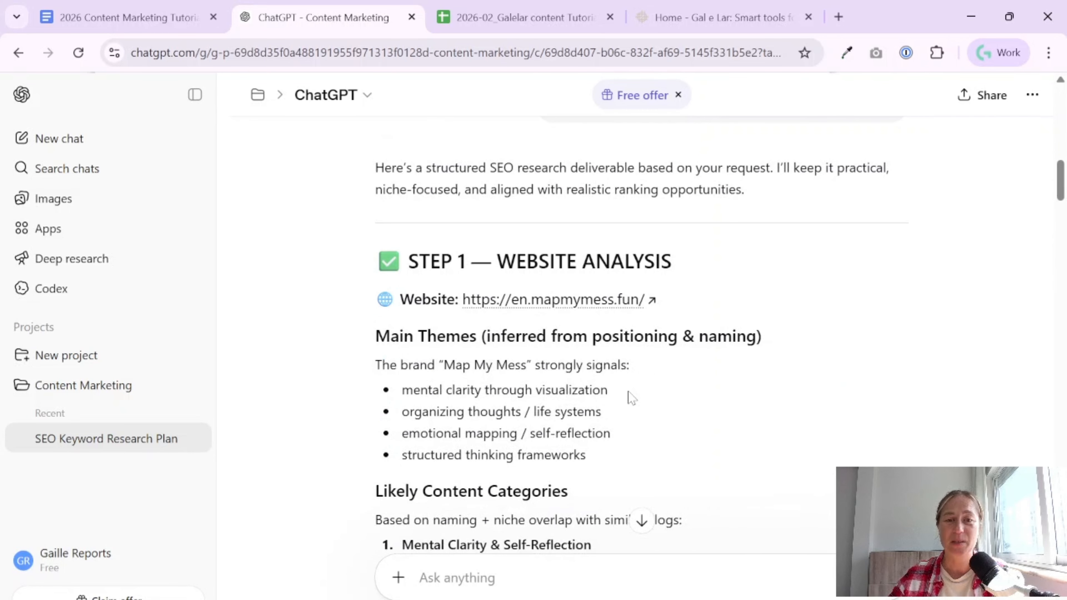
# - View the Content Marketing project's chats and sources, then reopen the SEO Keyword Research Plan chat
pyautogui.click(85, 387)
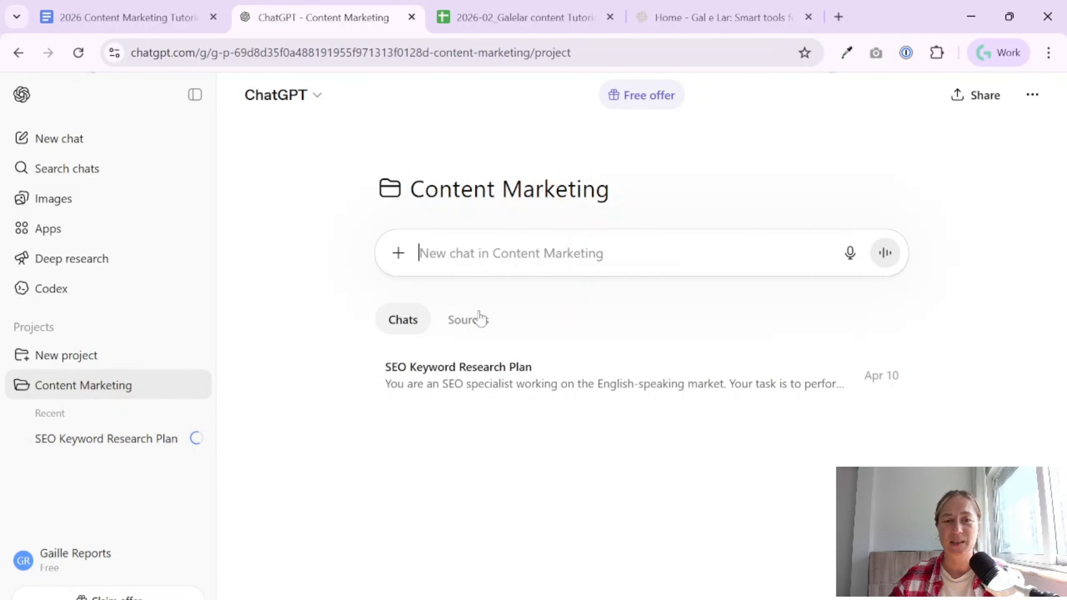
pyautogui.click(466, 321)
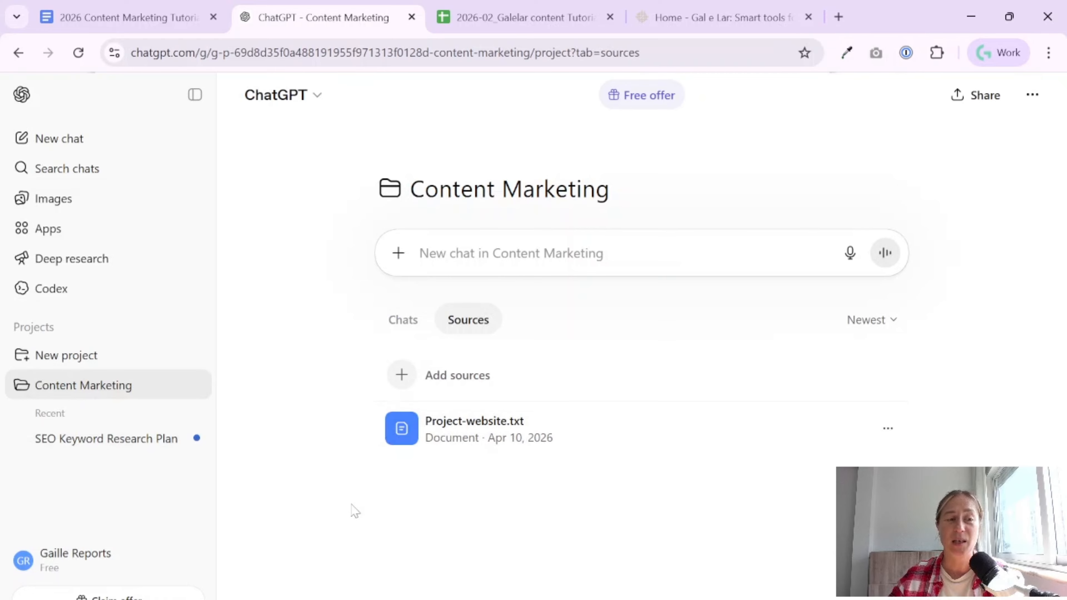
pyautogui.click(125, 439)
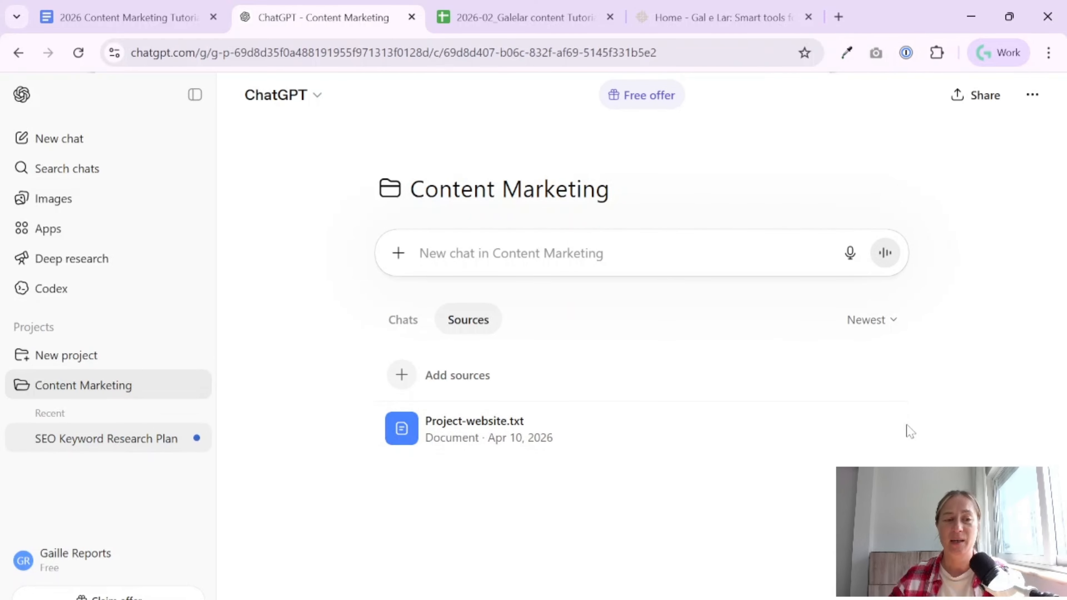
# - Copy the full tab-separated keyword table from the chat and paste it into the 2026-02_Galelar content Tutorial spreadsheet starting at A2
pyautogui.scroll(-2, 766, 372)
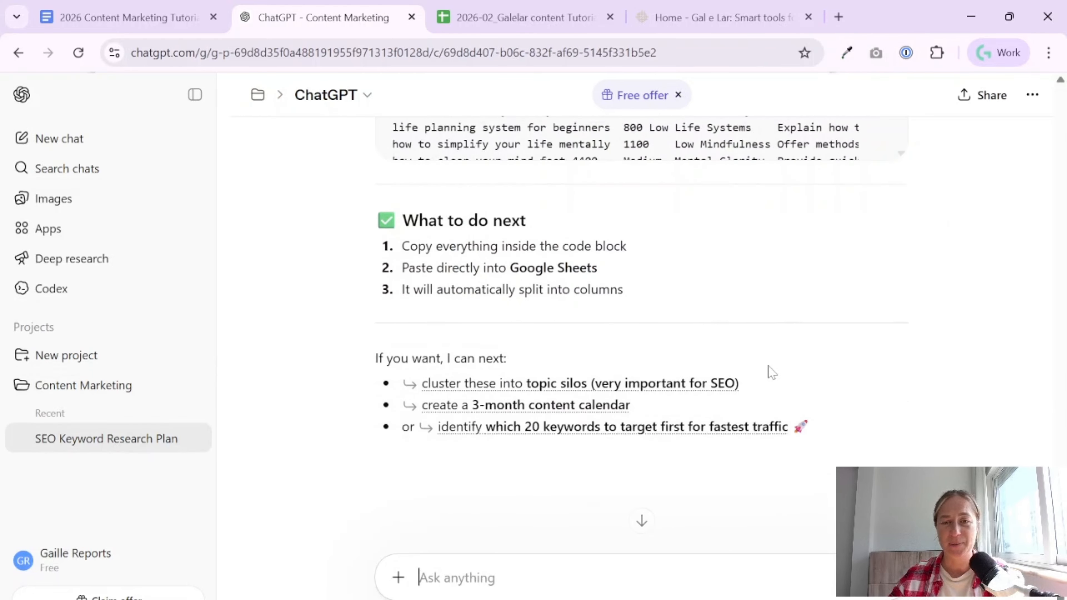
pyautogui.scroll(6, 798, 372)
pyautogui.scroll(2, 889, 455)
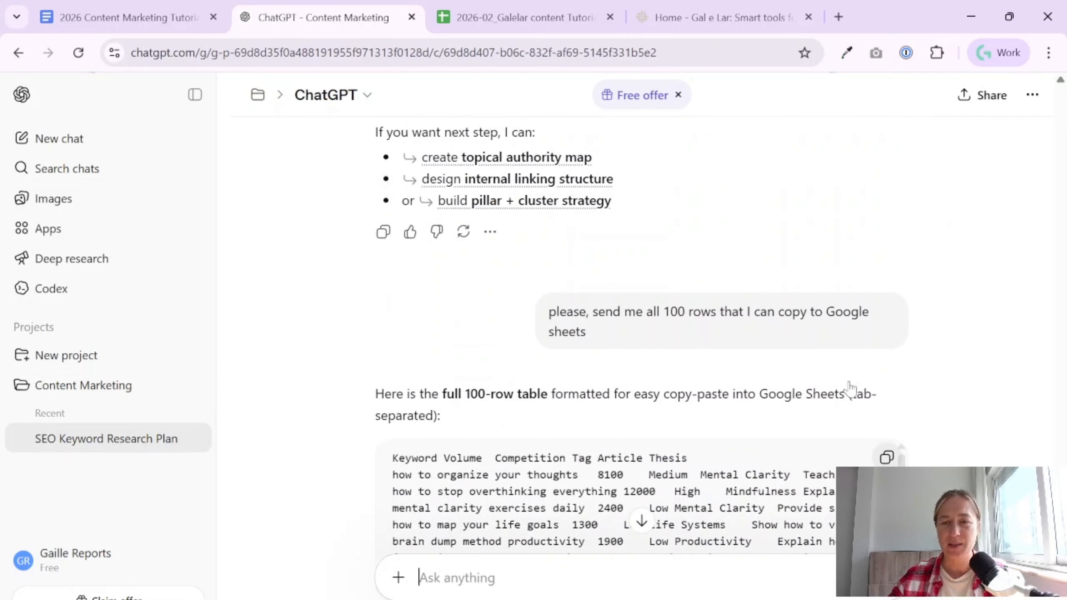
pyautogui.click(888, 455)
pyautogui.click(523, 17)
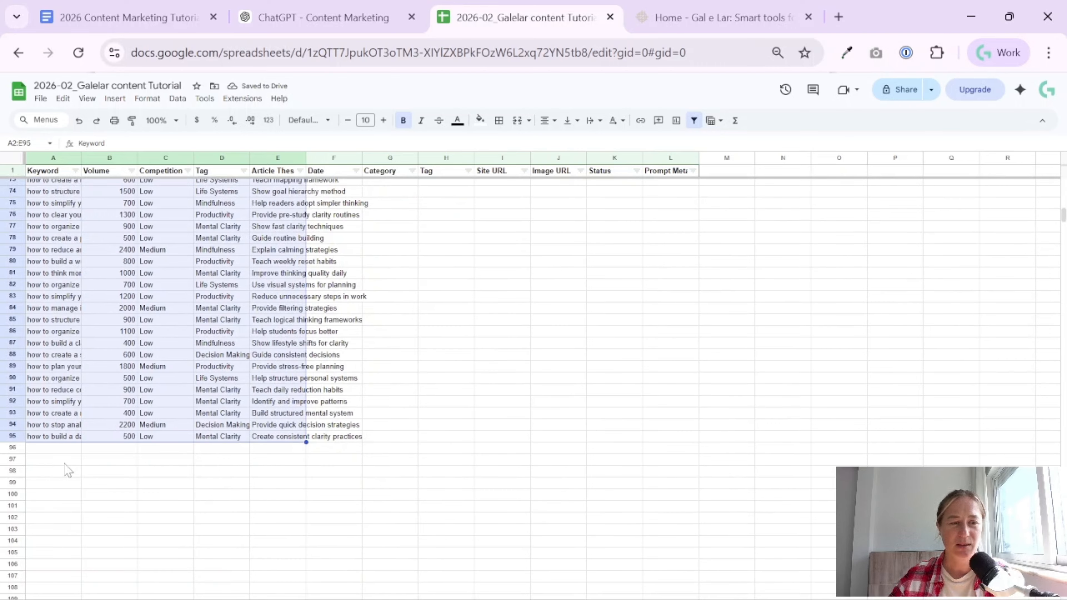
# - Delete the duplicate header row pasted in row 2 and make the formatting of the pasted keyword rows uniform
pyautogui.scroll(15, 75, 416)
pyautogui.click(58, 325)
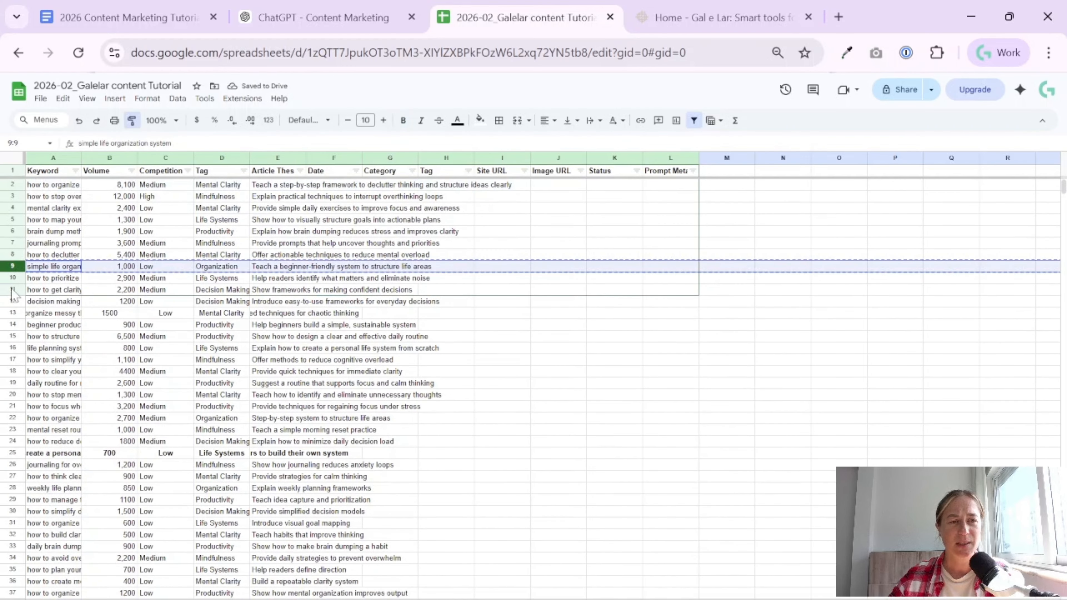
pyautogui.moveTo(9, 290)
pyautogui.mouseDown()
pyautogui.moveTo(7, 495)
pyautogui.moveTo(8, 442)
pyautogui.mouseUp()
pyautogui.scroll(-20, 7, 495)
pyautogui.click(259, 353)
pyautogui.scroll(10, 259, 353)
pyautogui.scroll(-12, 259, 356)
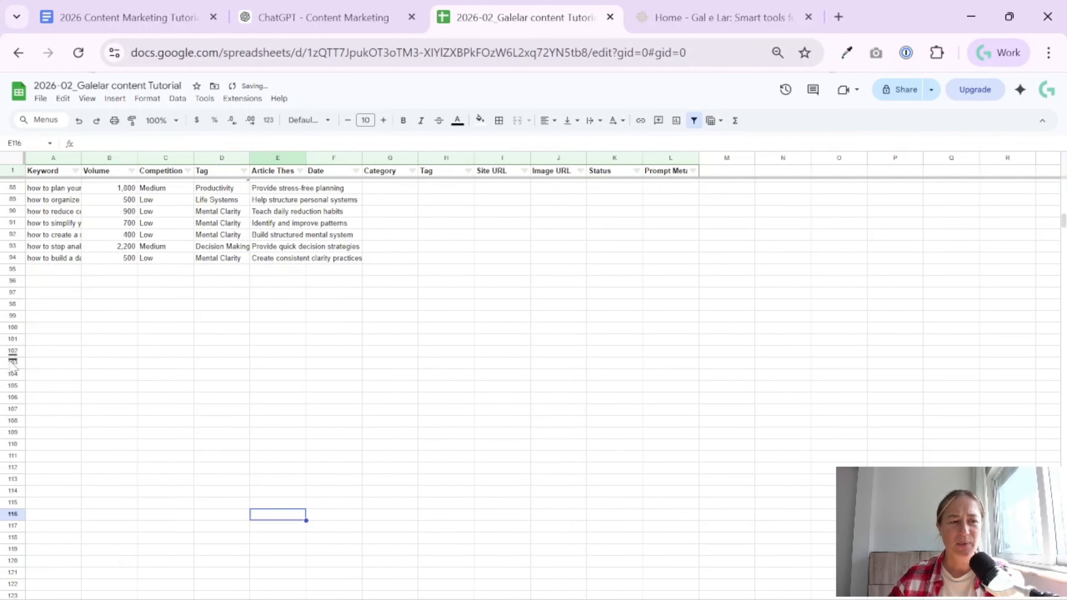
# - Delete the empty rows 101 to 999 beneath the keyword table
pyautogui.click(14, 336)
pyautogui.hotkey('ctrl', 'shift', 'Down')
pyautogui.rightClick(15, 335)
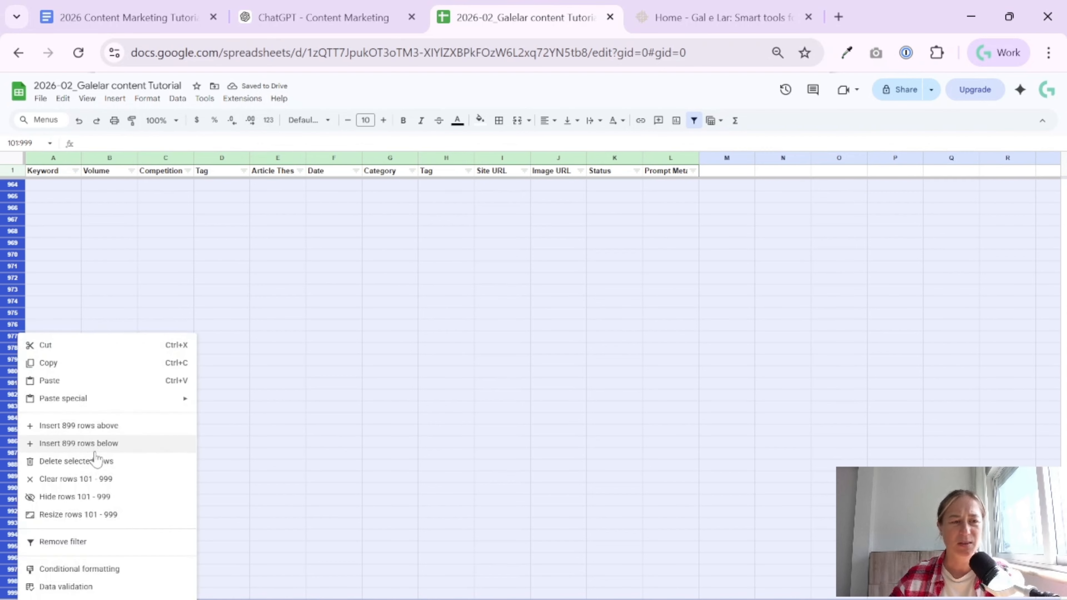
pyautogui.click(97, 461)
# - Reapply the filter to the full table A1:L94 and resize the Keyword, Volume and Competition columns
pyautogui.click(286, 381)
pyautogui.scroll(14, 287, 380)
pyautogui.click(695, 120)
pyautogui.click(695, 121)
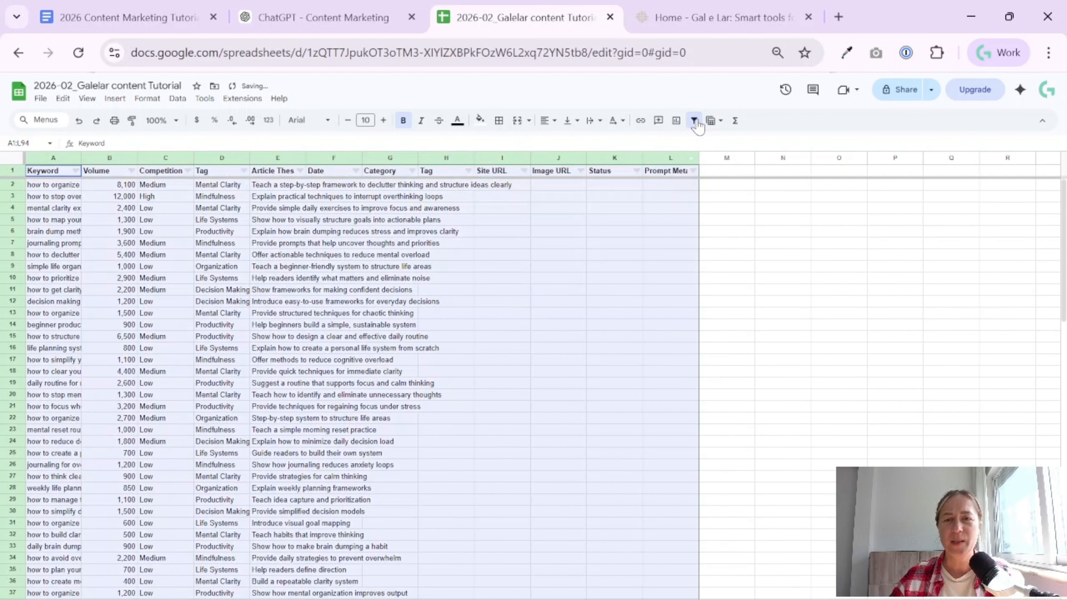
pyautogui.moveTo(564, 323); pyautogui.dragTo(565, 317)
pyautogui.moveTo(79, 156); pyautogui.dragTo(255, 159)
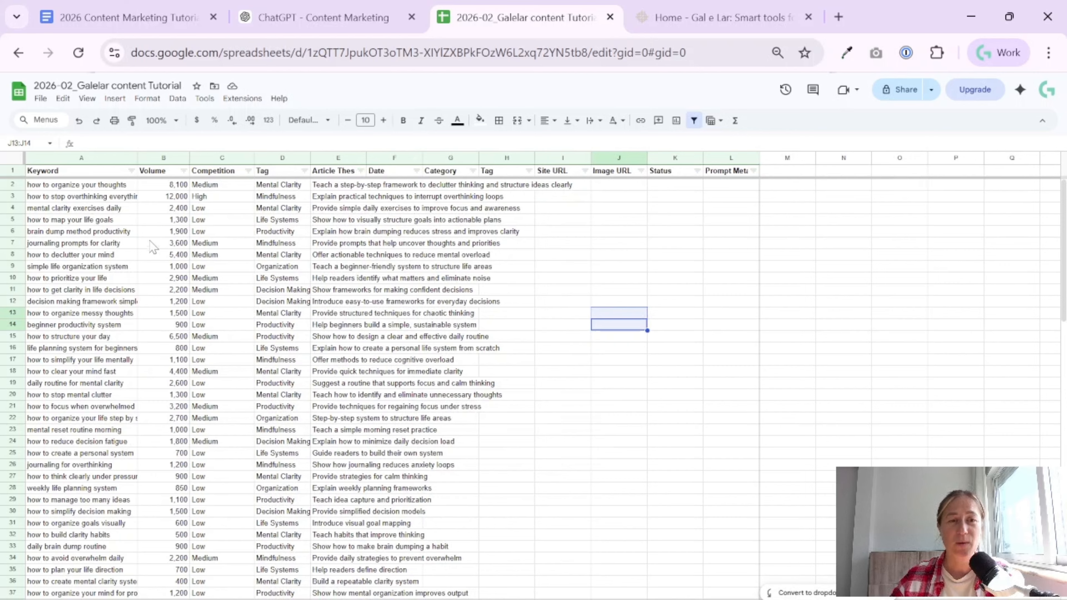
# - Look through the keyword list and the search volumes down to the last row
pyautogui.click(79, 190)
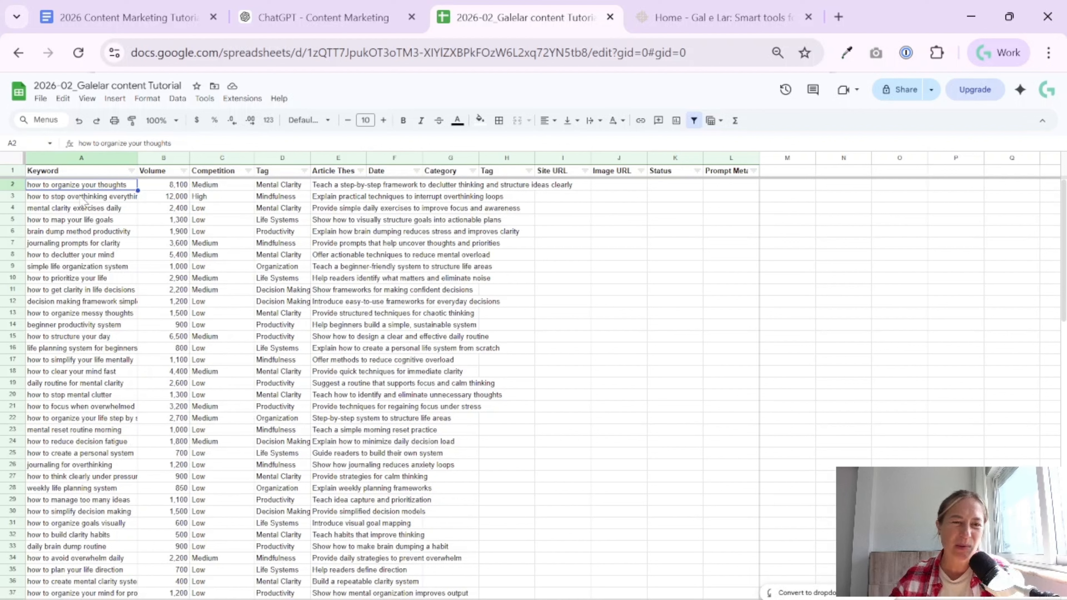
pyautogui.click(86, 202)
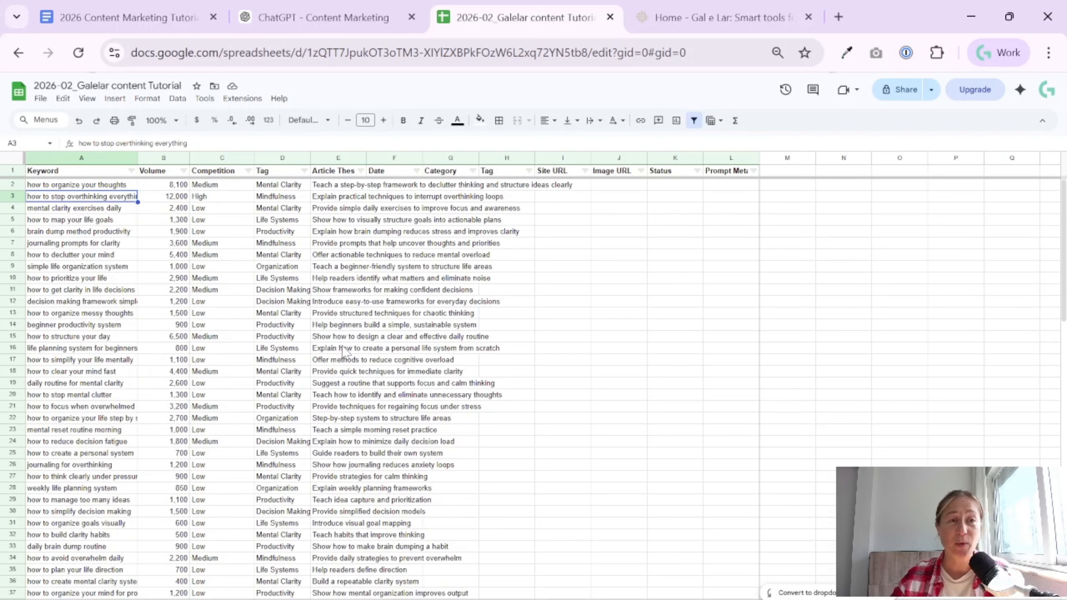
pyautogui.click(81, 328)
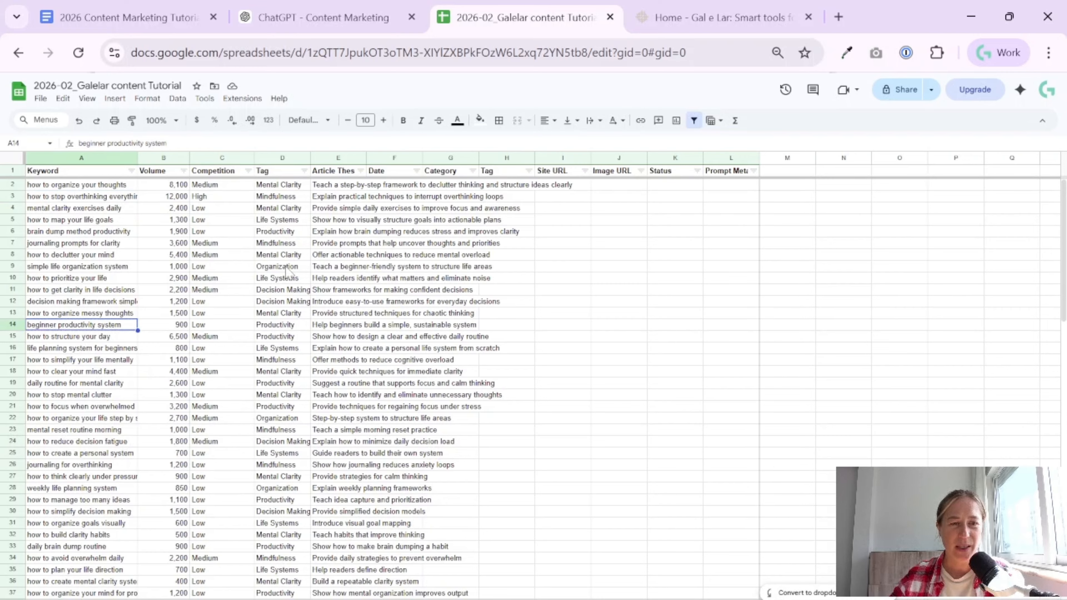
pyautogui.click(172, 186)
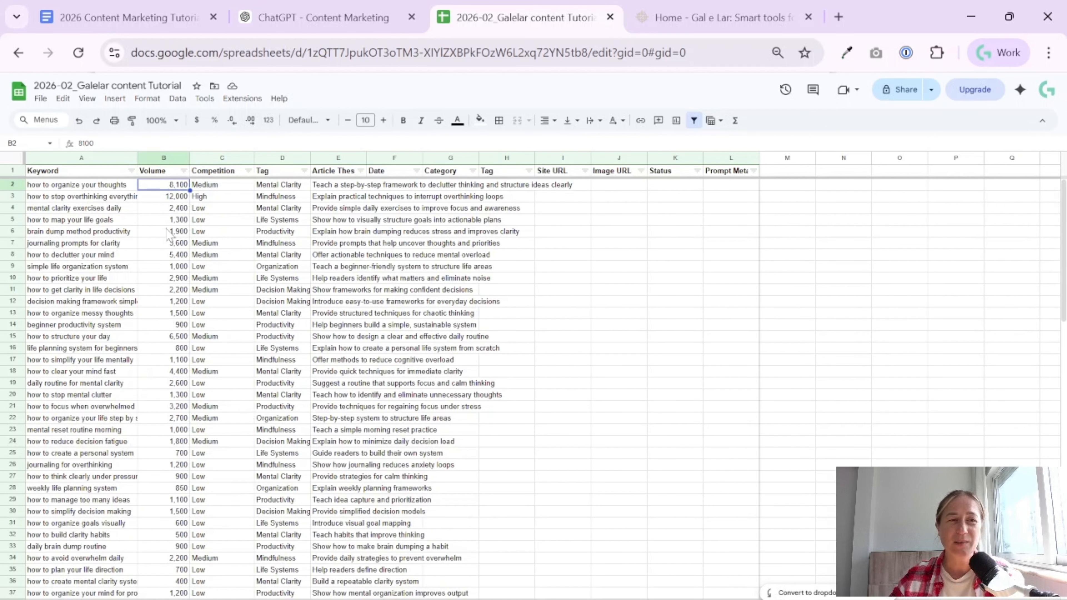
pyautogui.scroll(-20, 170, 239)
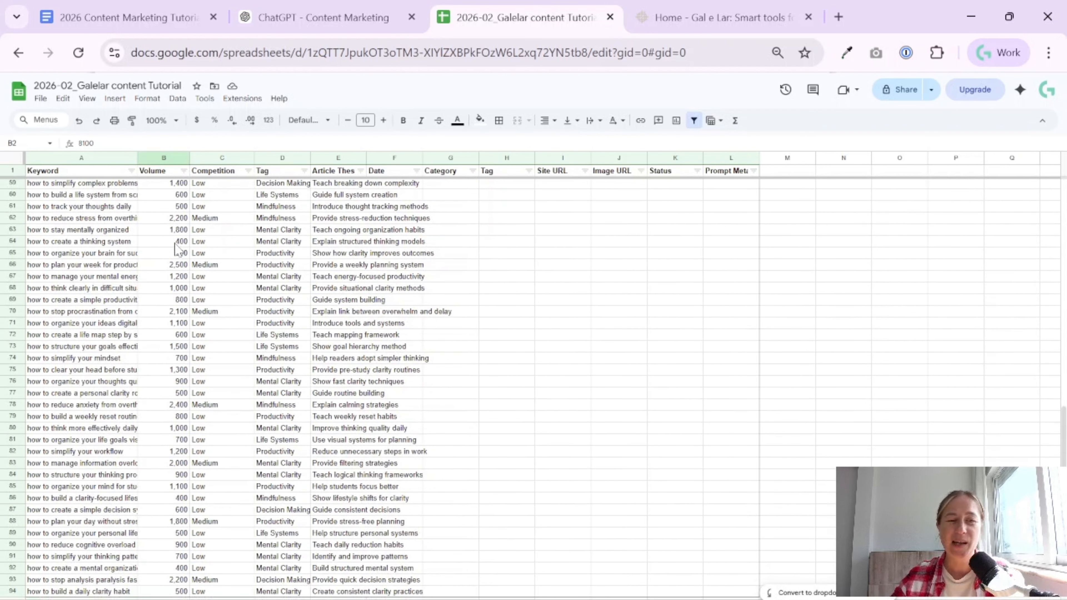
pyautogui.scroll(20, 174, 252)
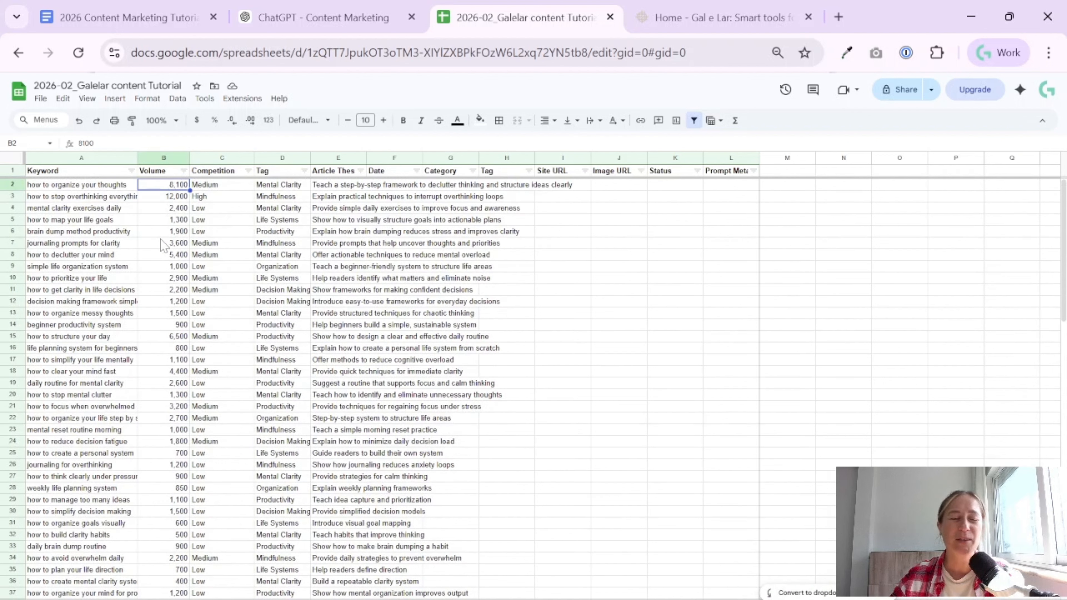
# - Sort the table by Volume from highest to lowest and widen the Keyword column to fit longer phrases
pyautogui.click(174, 206)
pyautogui.click(118, 208)
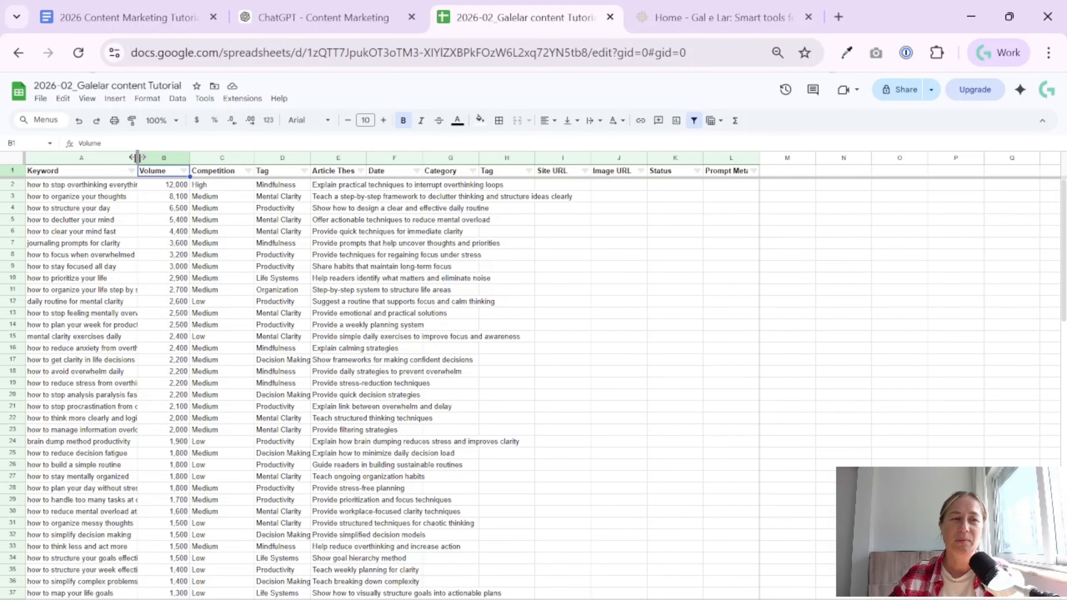
pyautogui.moveTo(137, 157); pyautogui.dragTo(153, 158)
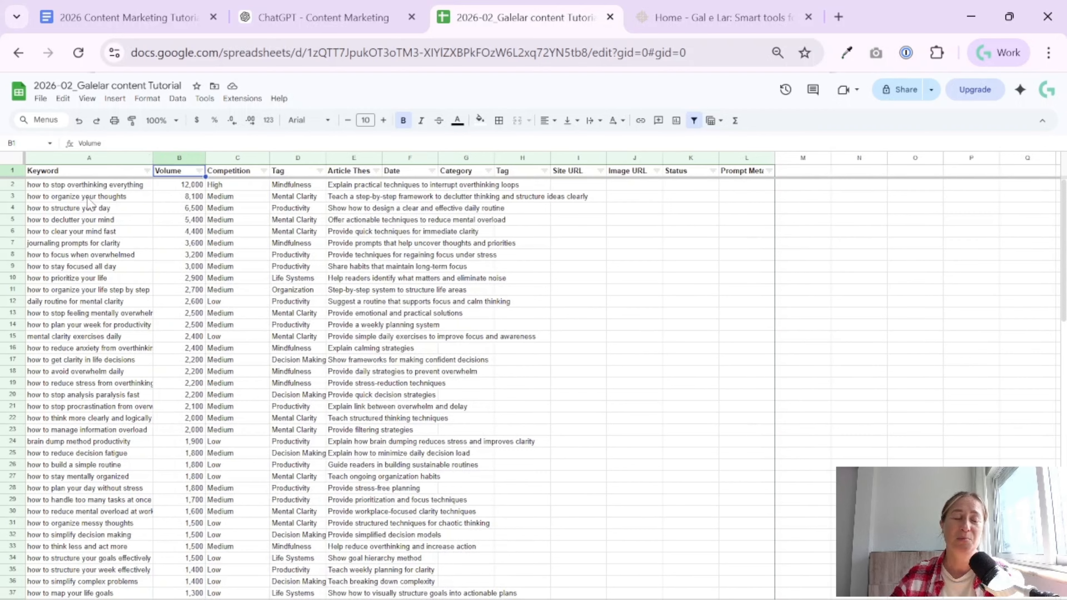
# - Review the highest-volume keywords in the sorted table together with the tags assigned to them
pyautogui.moveTo(88, 188); pyautogui.dragTo(122, 394)
pyautogui.click(127, 358)
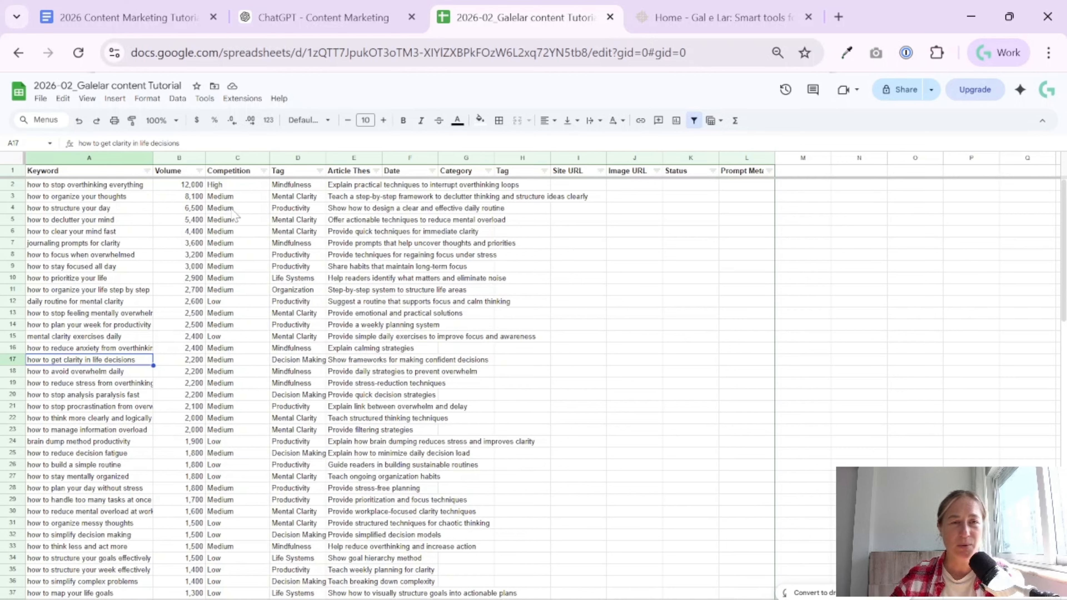
pyautogui.moveTo(274, 185); pyautogui.dragTo(263, 372)
pyautogui.click(278, 337)
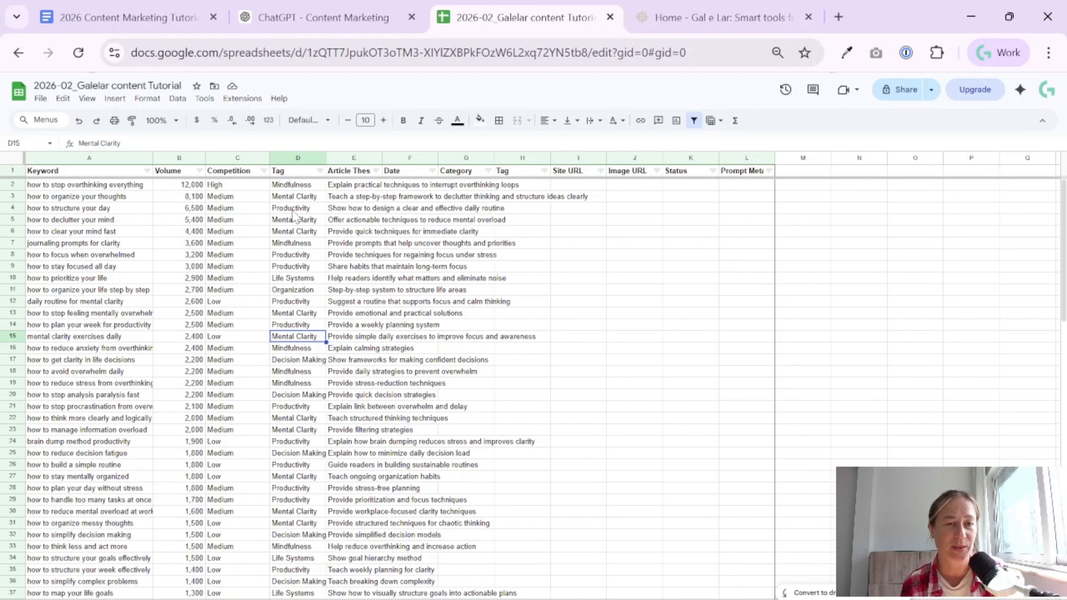
pyautogui.click(301, 187)
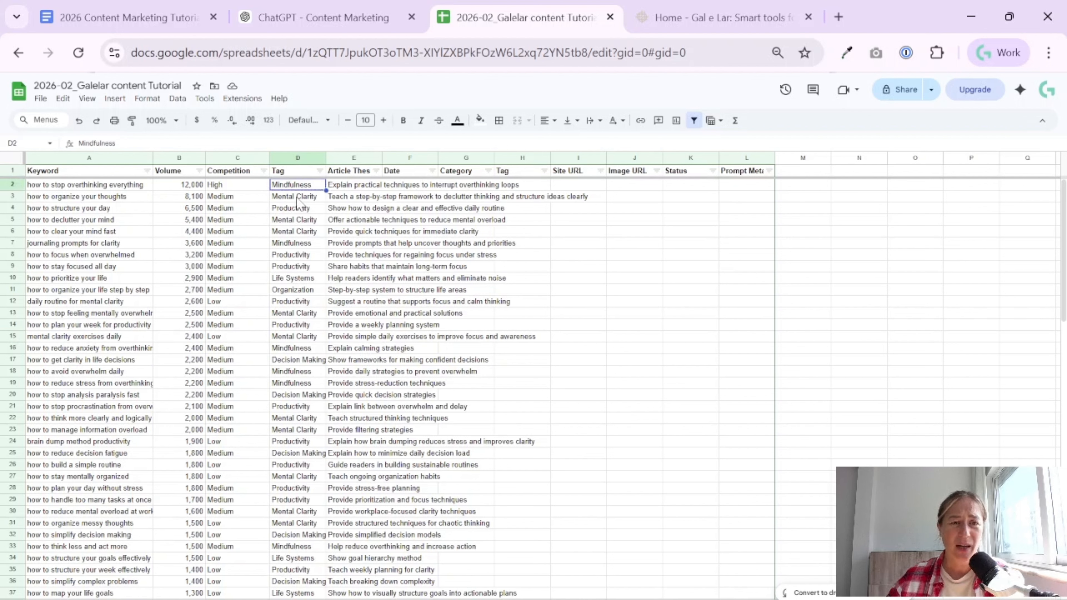
pyautogui.click(297, 198)
pyautogui.moveTo(304, 222); pyautogui.dragTo(300, 232)
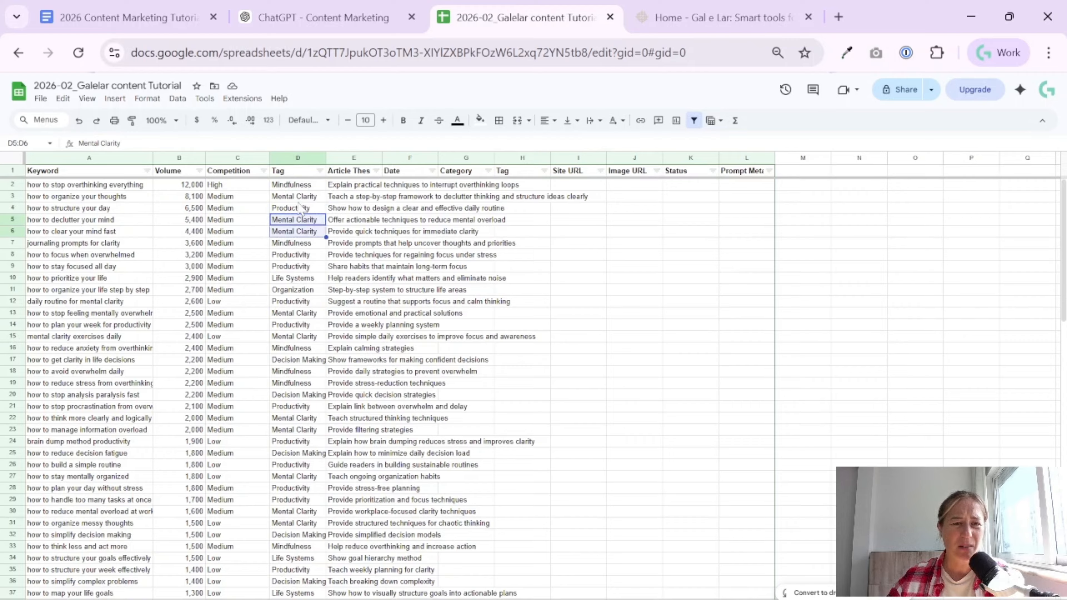